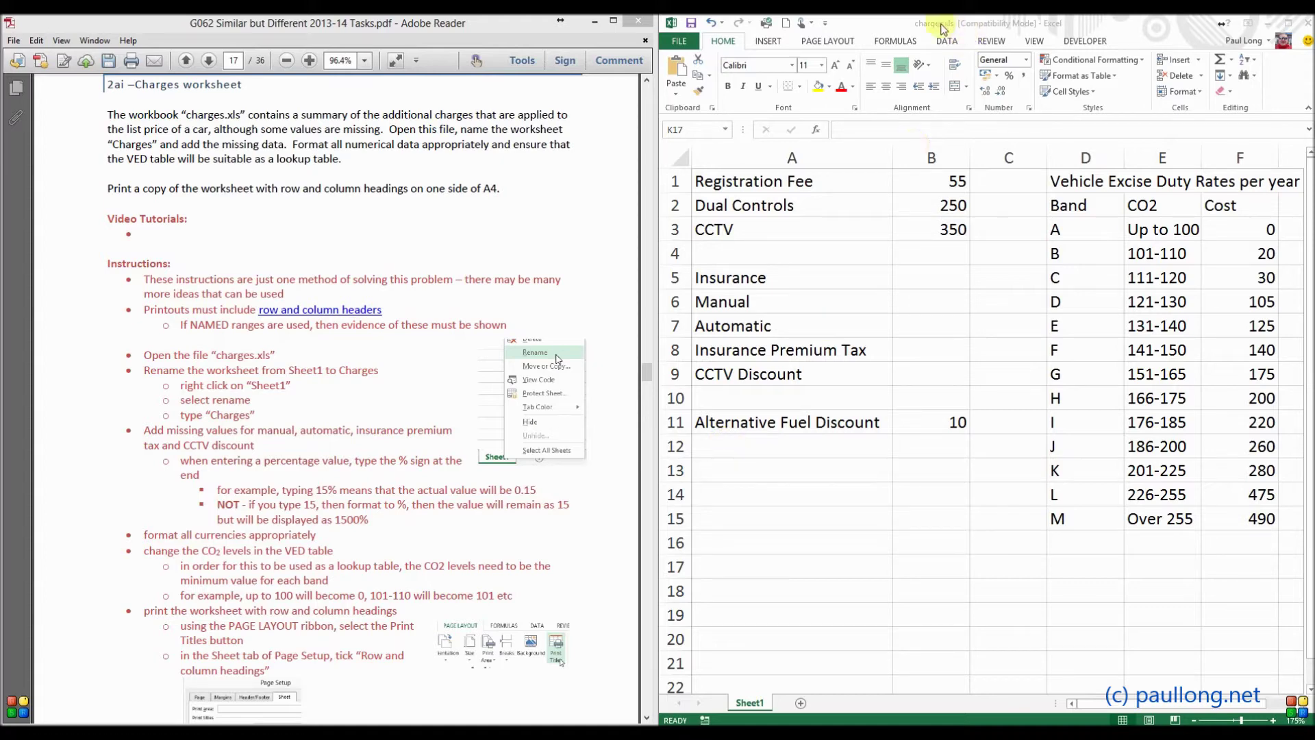
- Check the Registration Fee 55, Dual Controls 250 and CCTV 350 values on the sheet
left_click(954, 24)
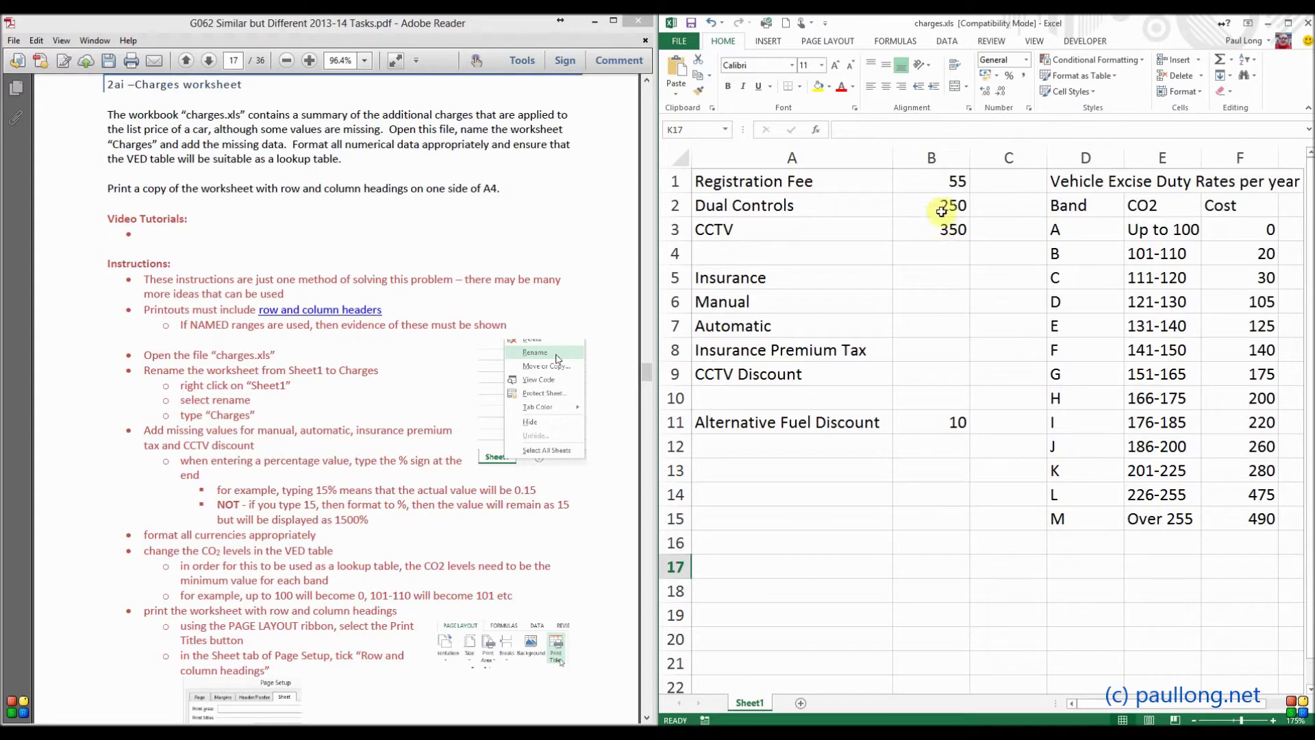
left_click(882, 226)
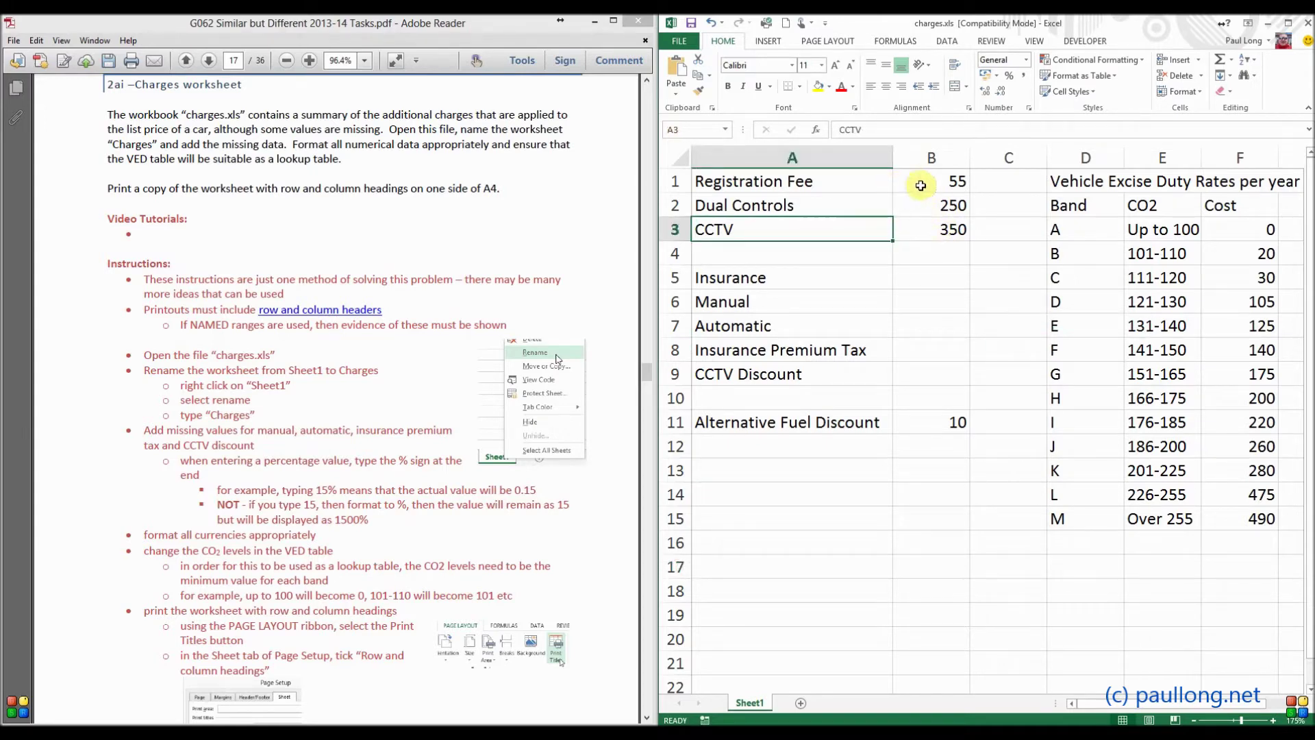
left_click(930, 184)
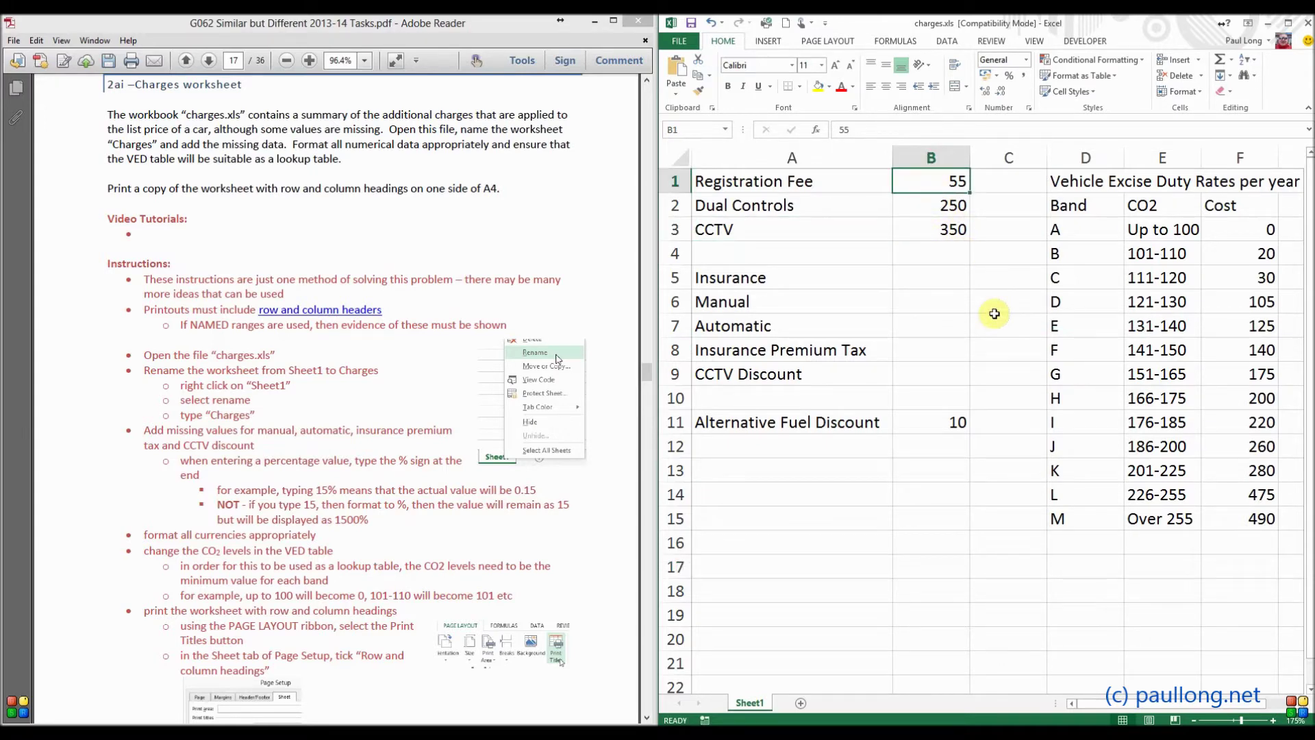
left_click(953, 207)
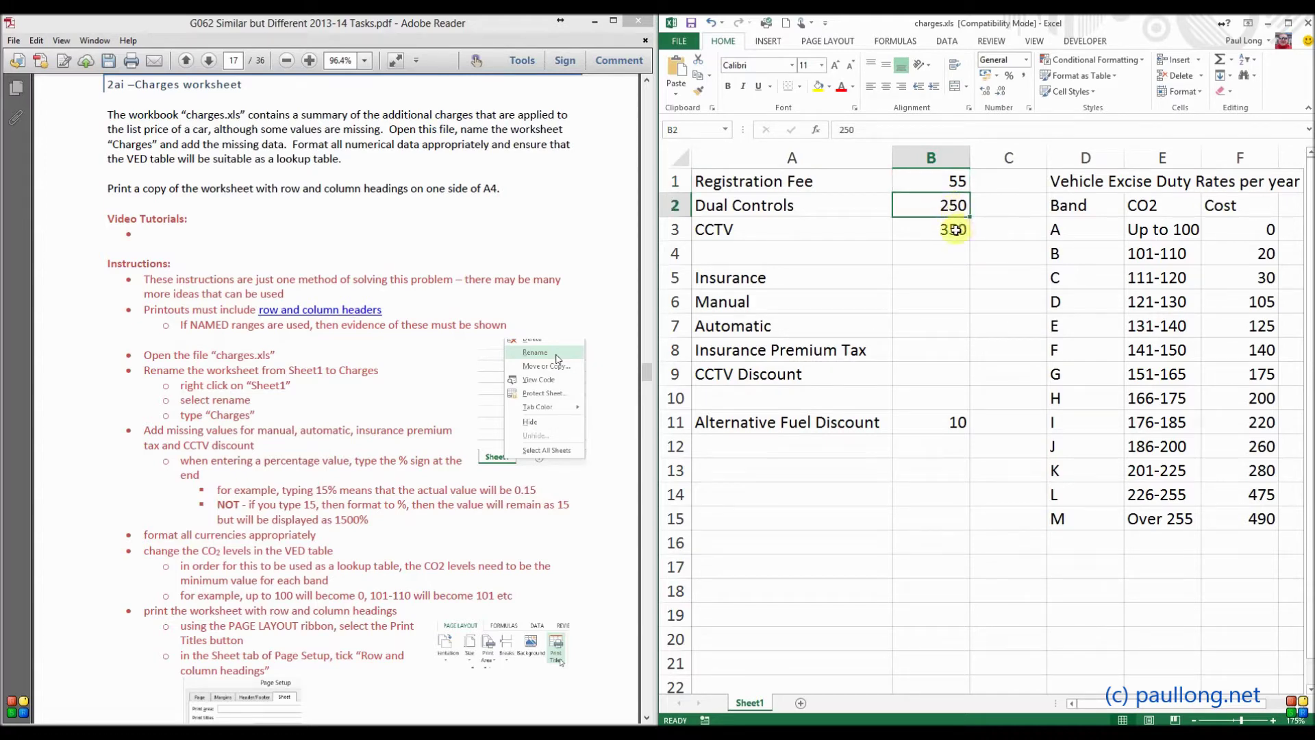
left_click(956, 230)
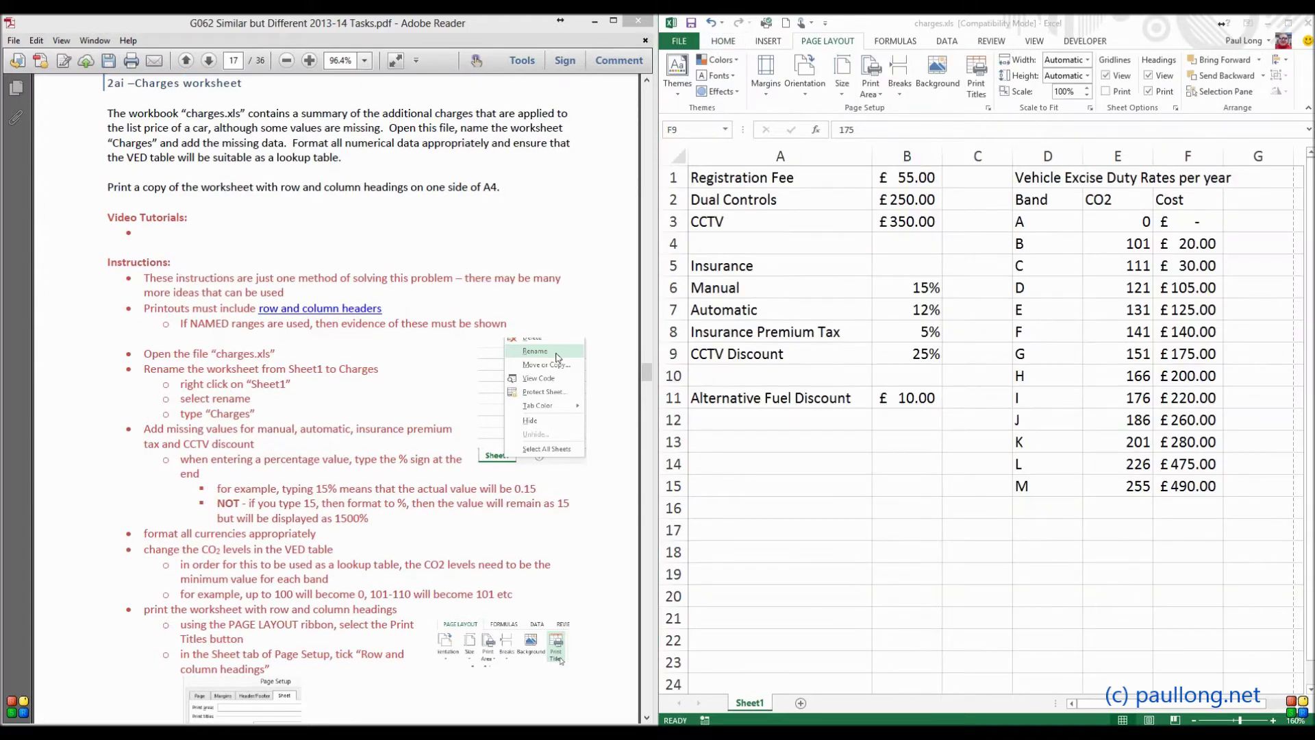
- Rename the Sheet1 worksheet to 'Charges'
left_click(759, 709)
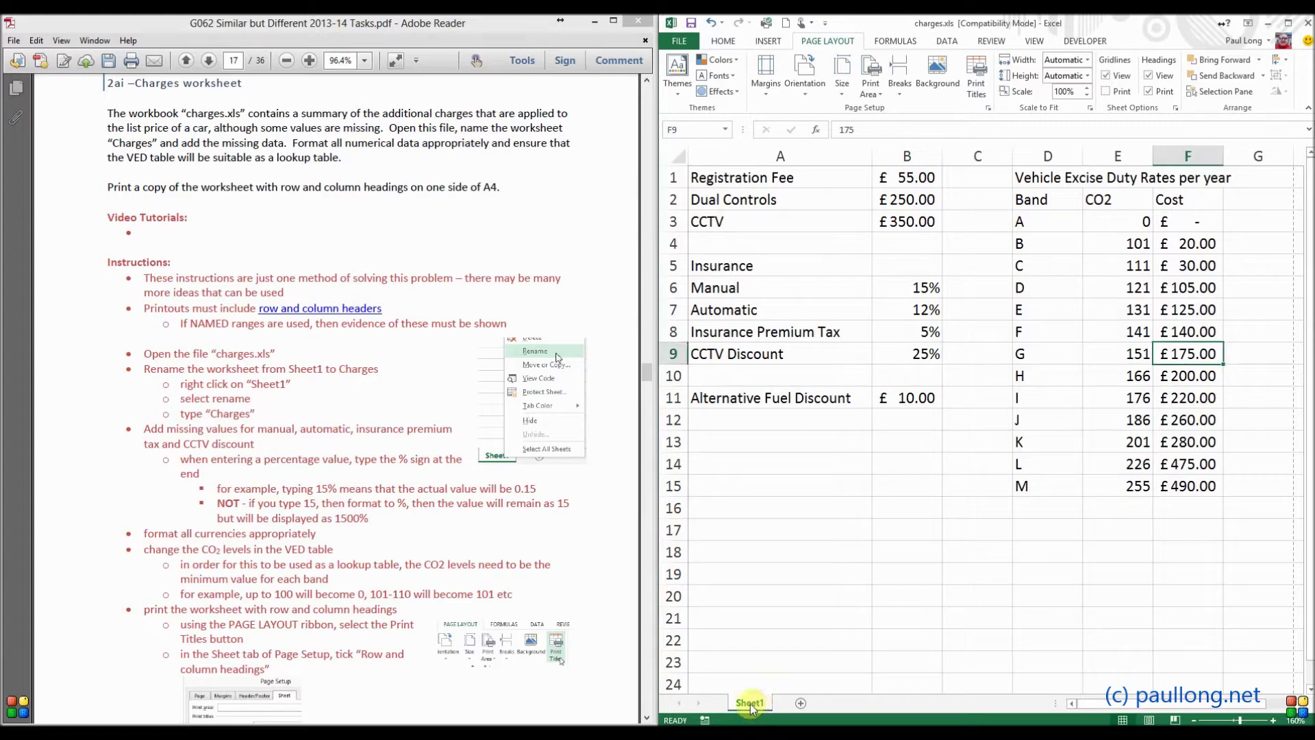
double_click(750, 706)
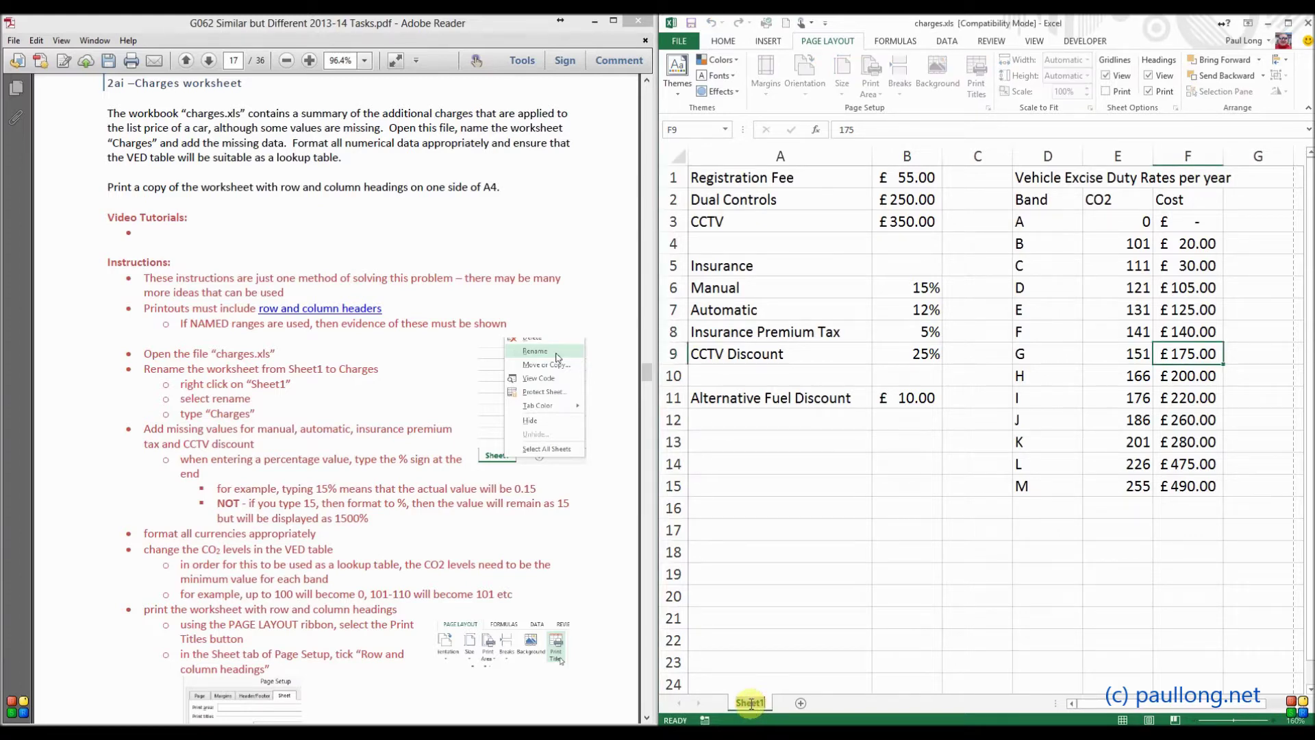
type("Charges")
key("Return")
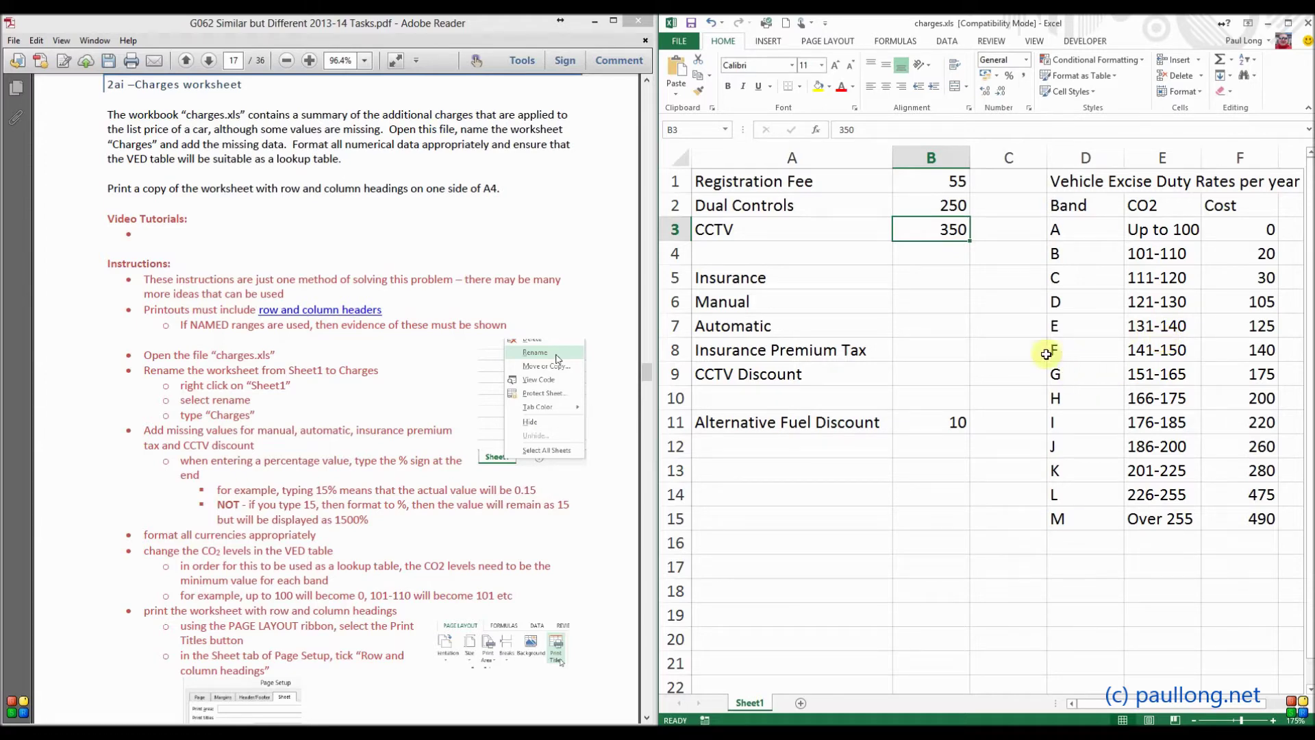
- Scroll the Adobe Reader brief to page 16 to read the Task 2 insurance charges
left_click(926, 277)
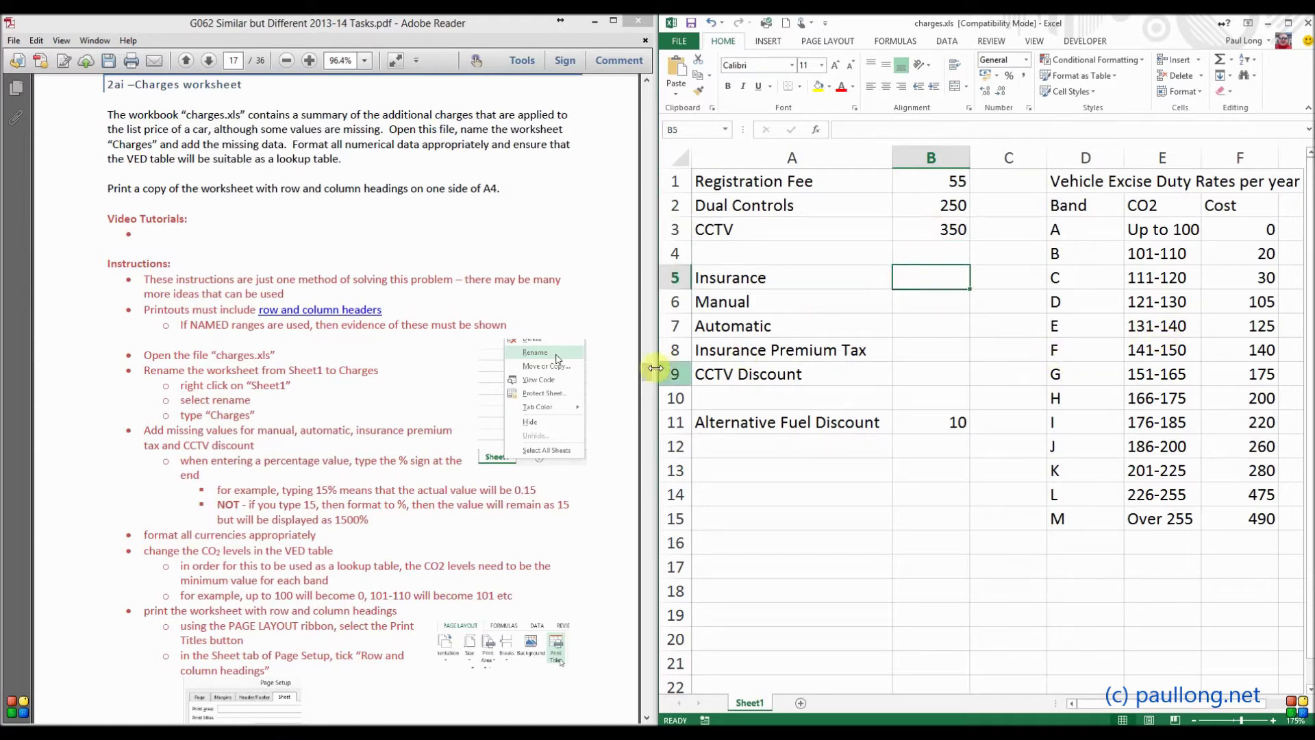
left_click_drag(646, 373, 644, 352)
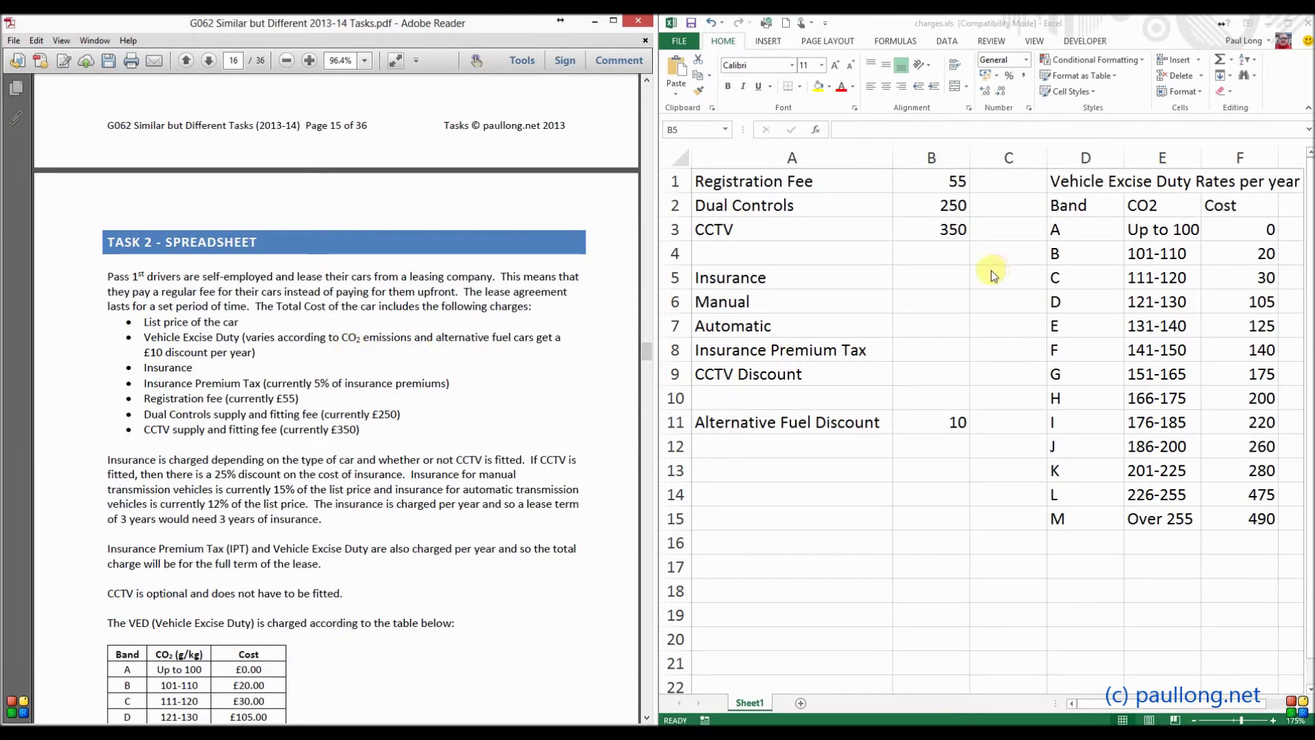
left_click(949, 282)
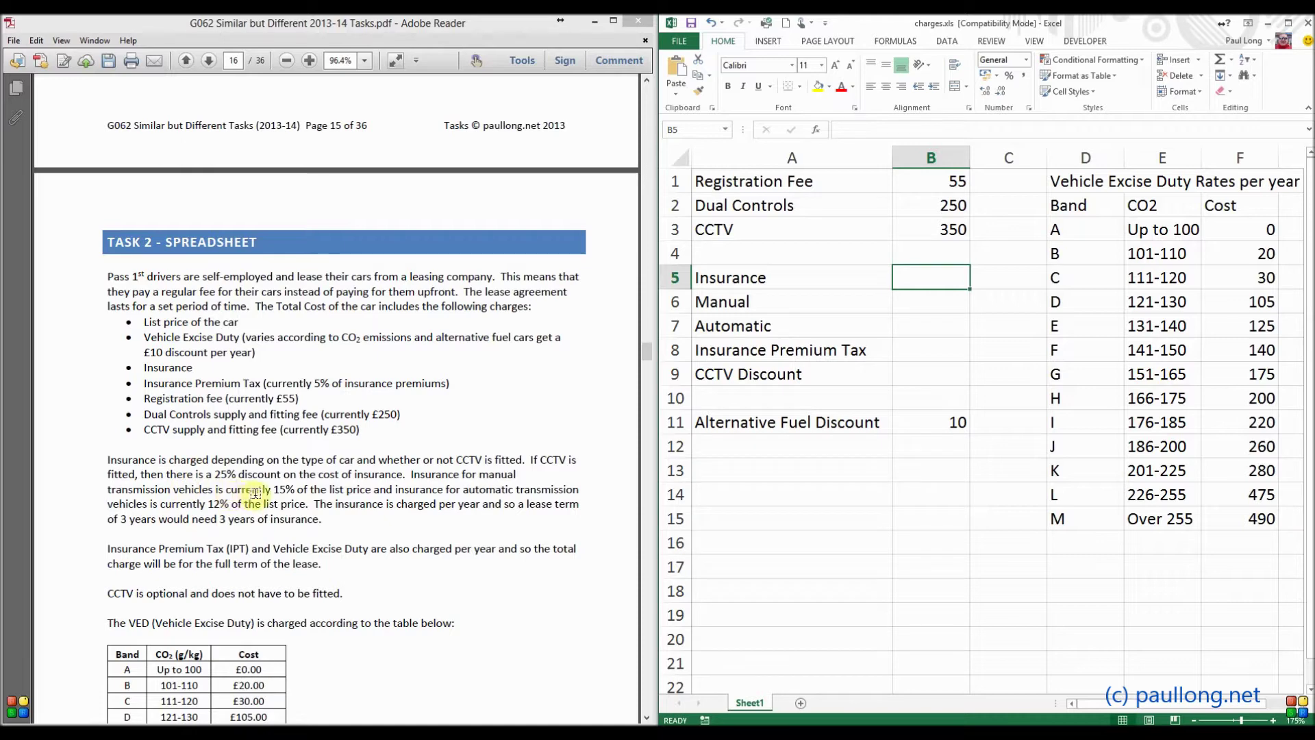
left_click(938, 302)
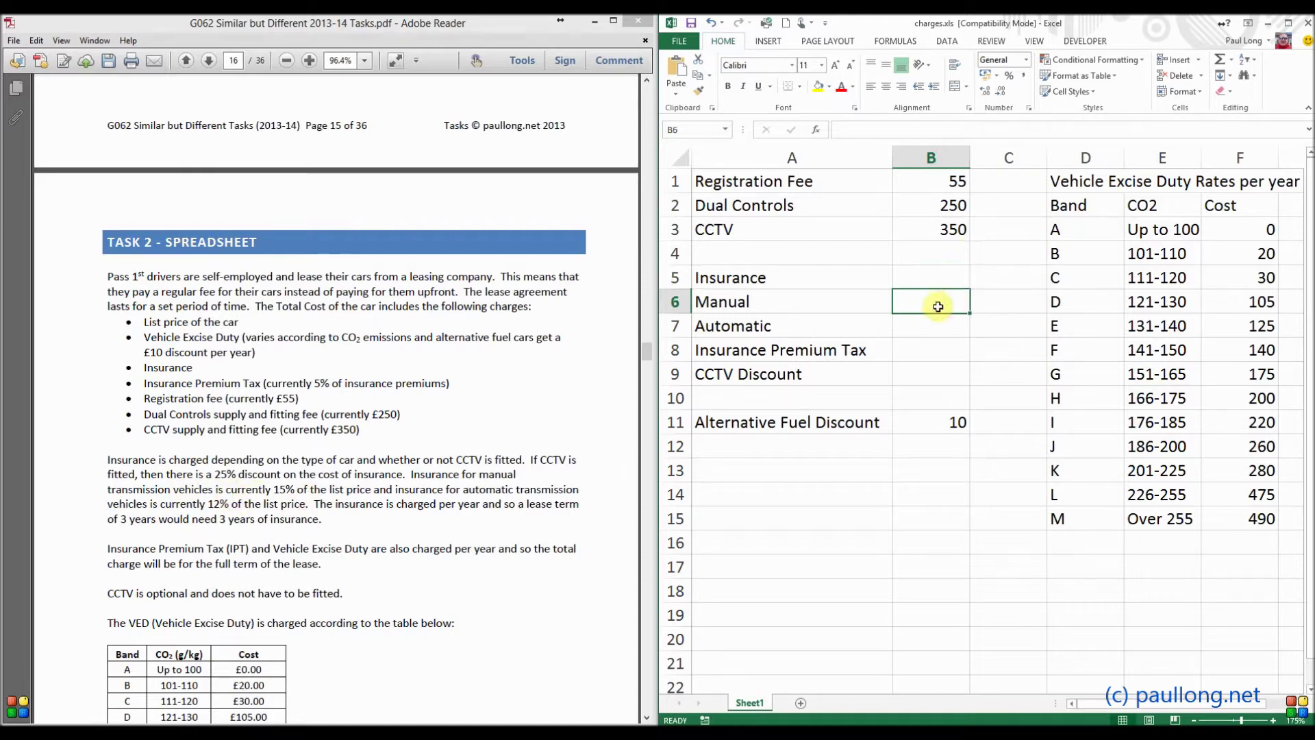
- Enter 15% for Manual and 12% for Automatic, applying Percent Style to fix B7
type("15%")
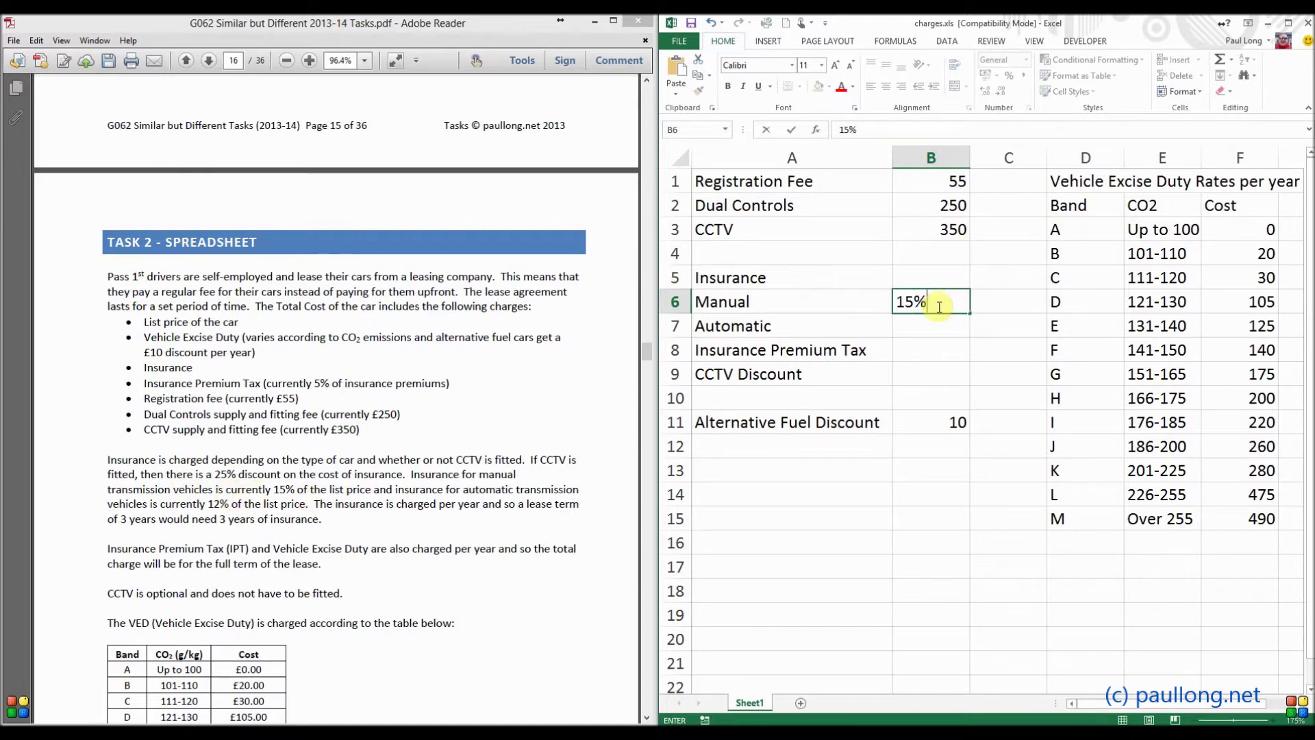
key("Return")
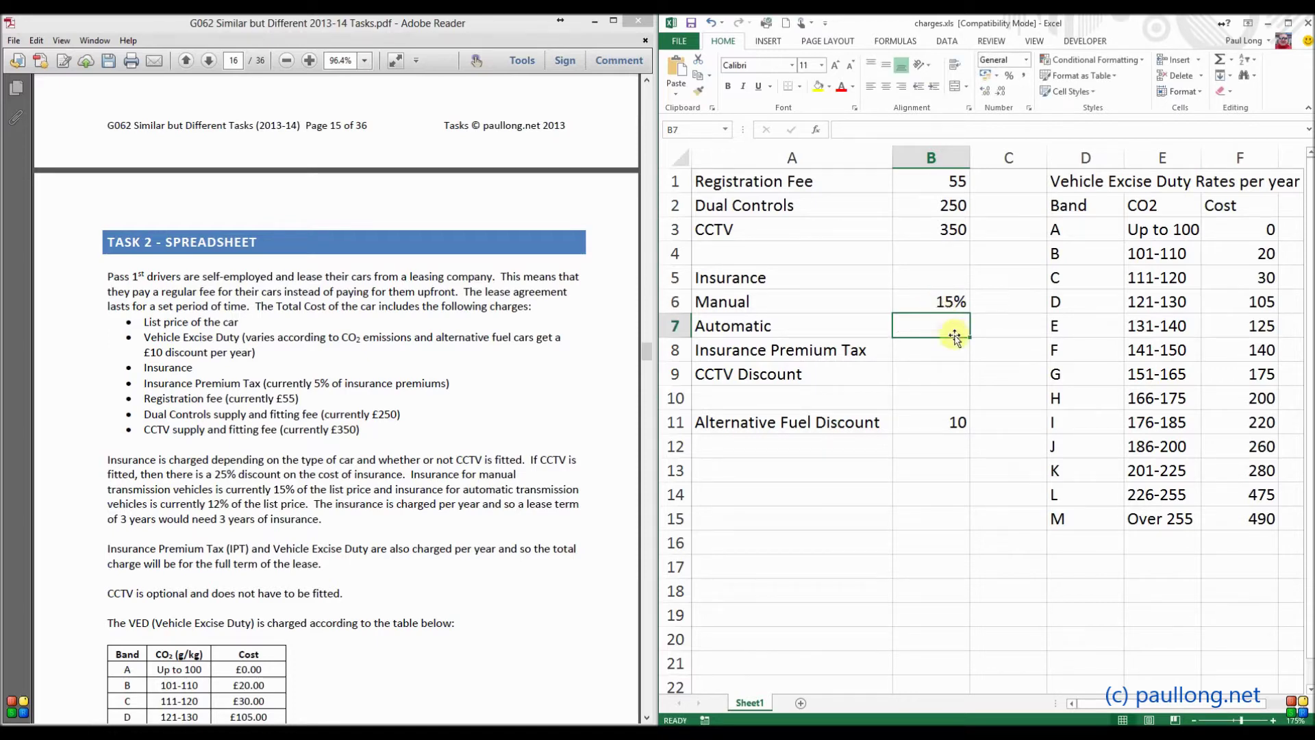
type("12")
key("Return")
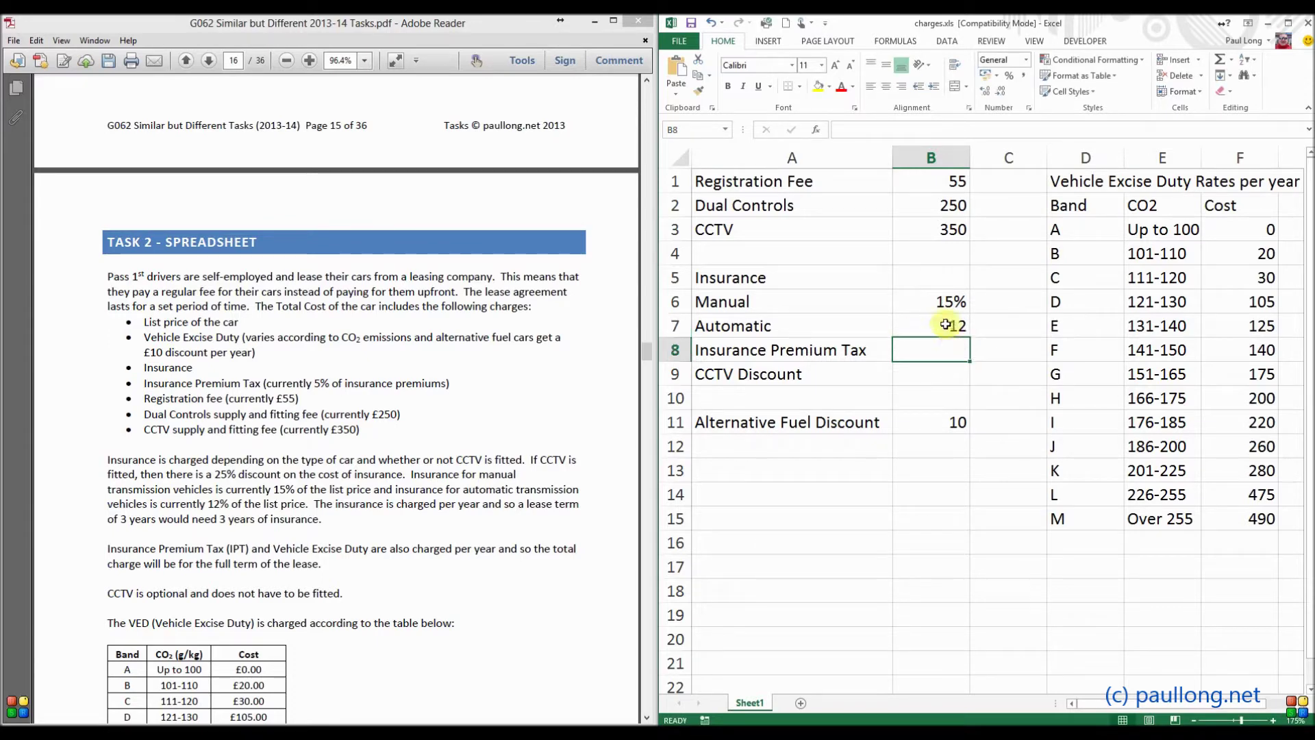
left_click(948, 326)
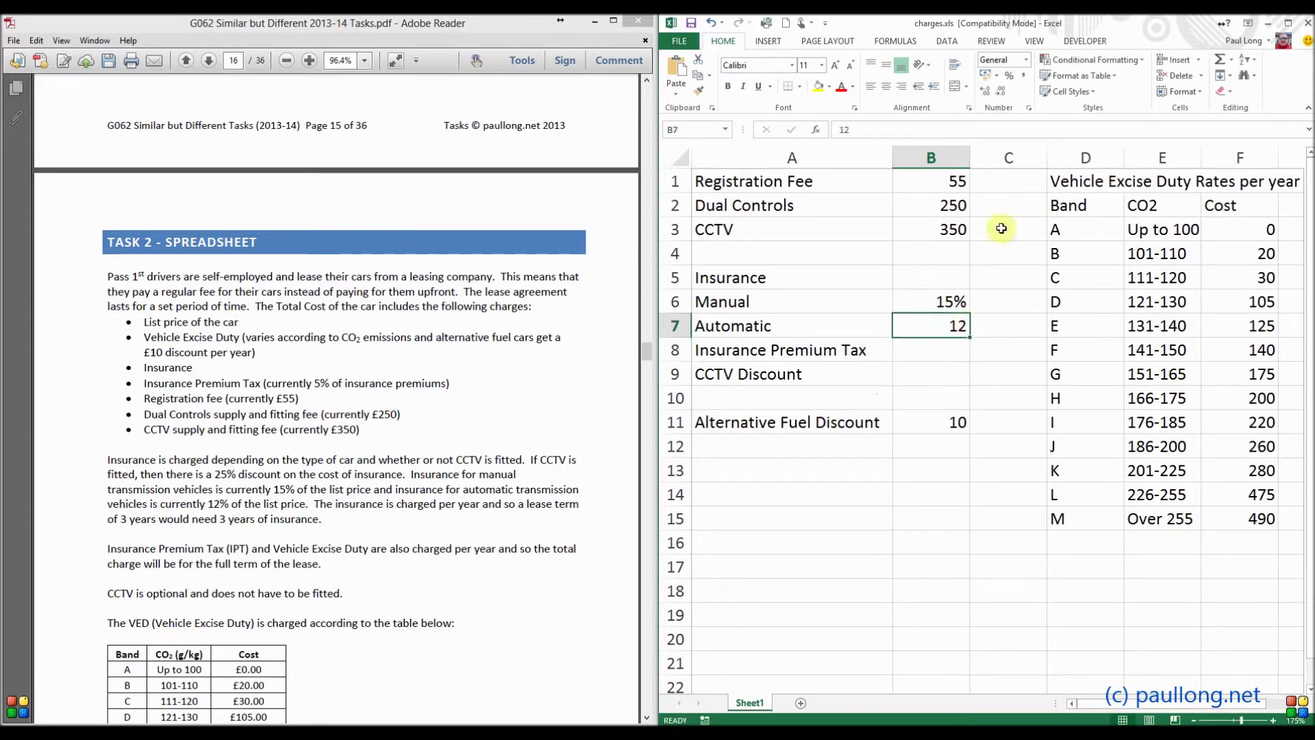
left_click(1009, 77)
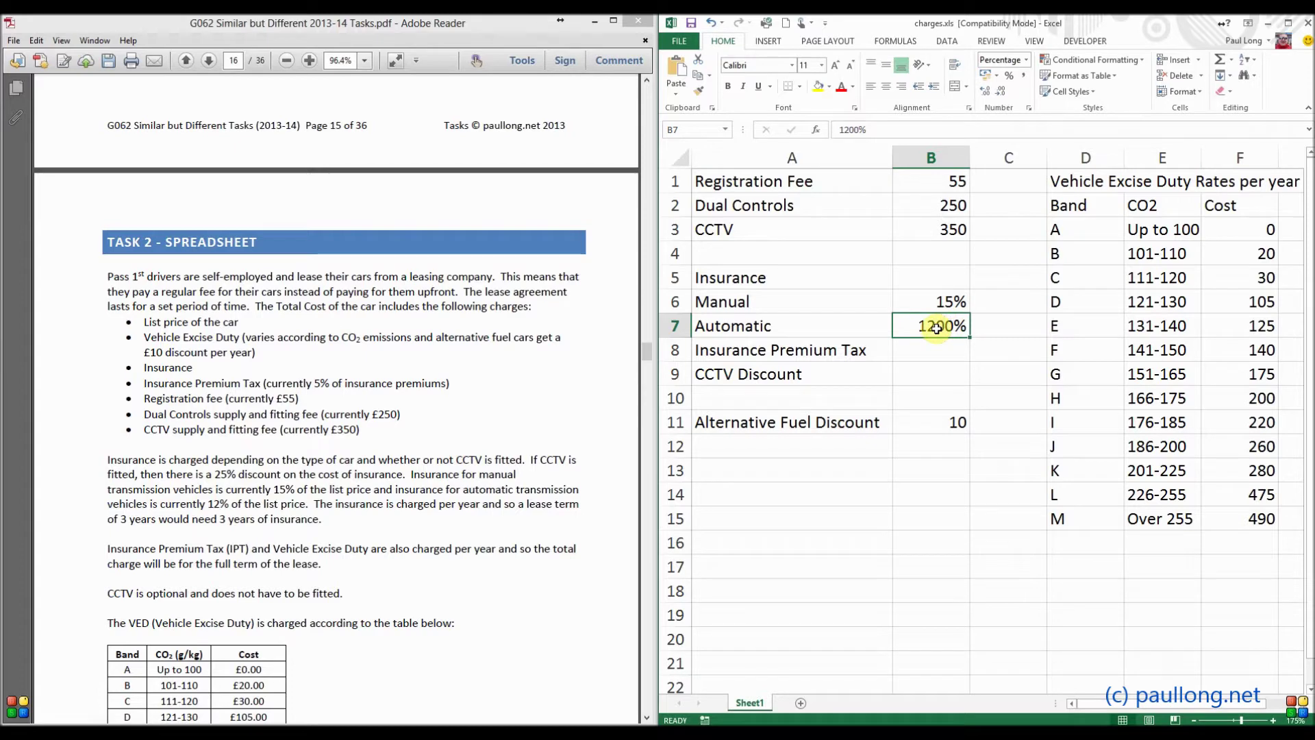
type("12")
key("Return")
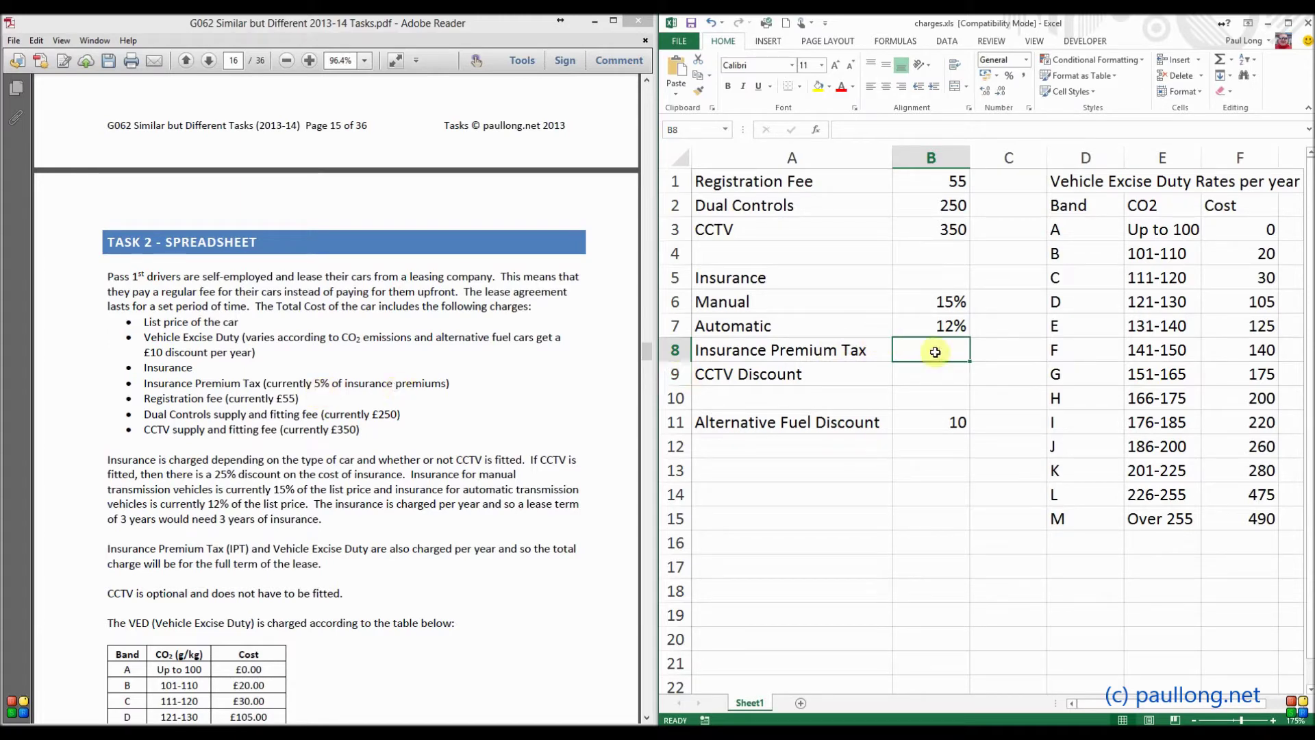
- Enter 5% for Insurance Premium Tax and 25% for CCTV Discount
type("5%")
key("Return")
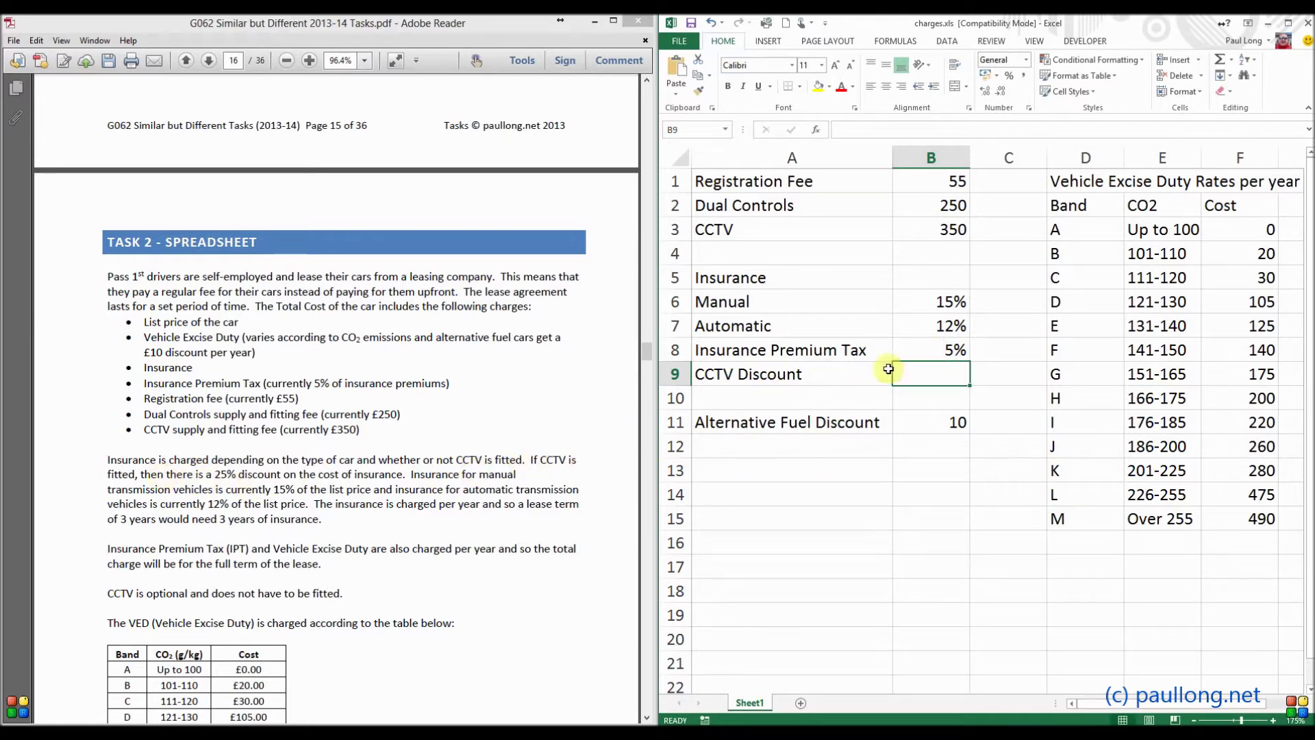
type("25")
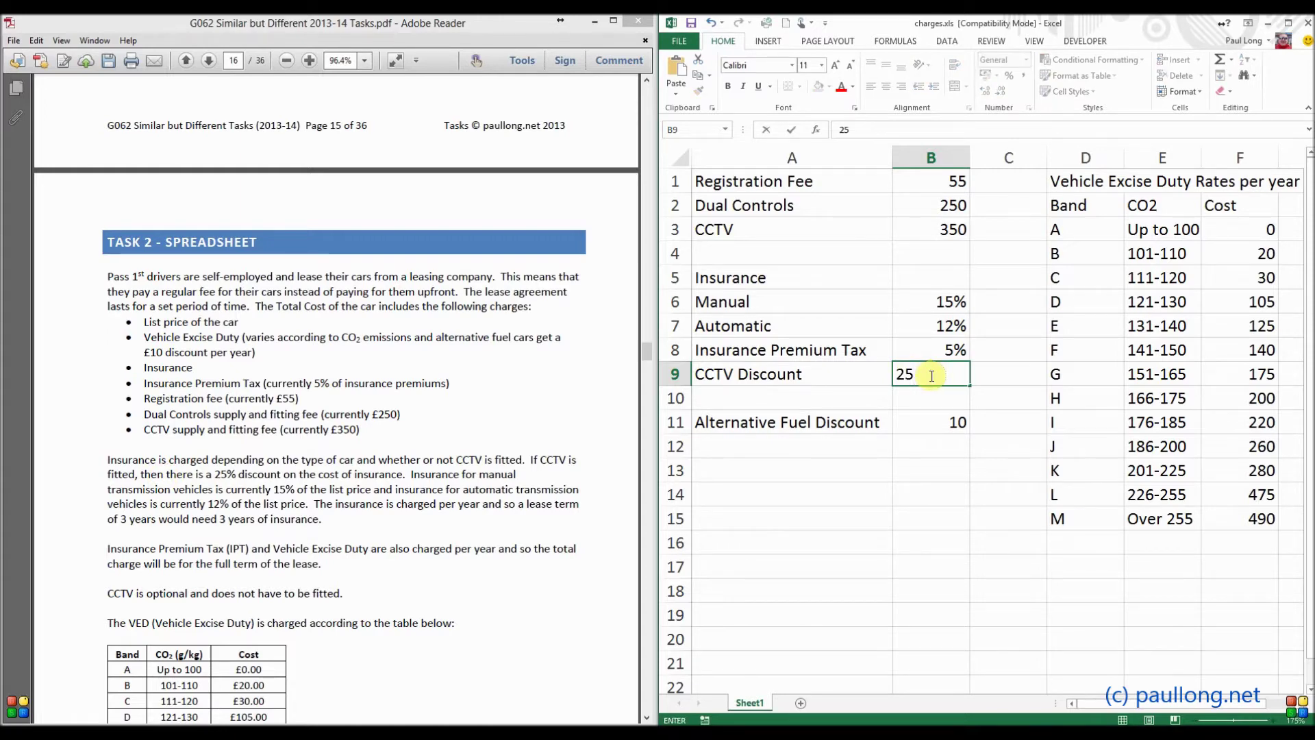
type("%")
key("Return")
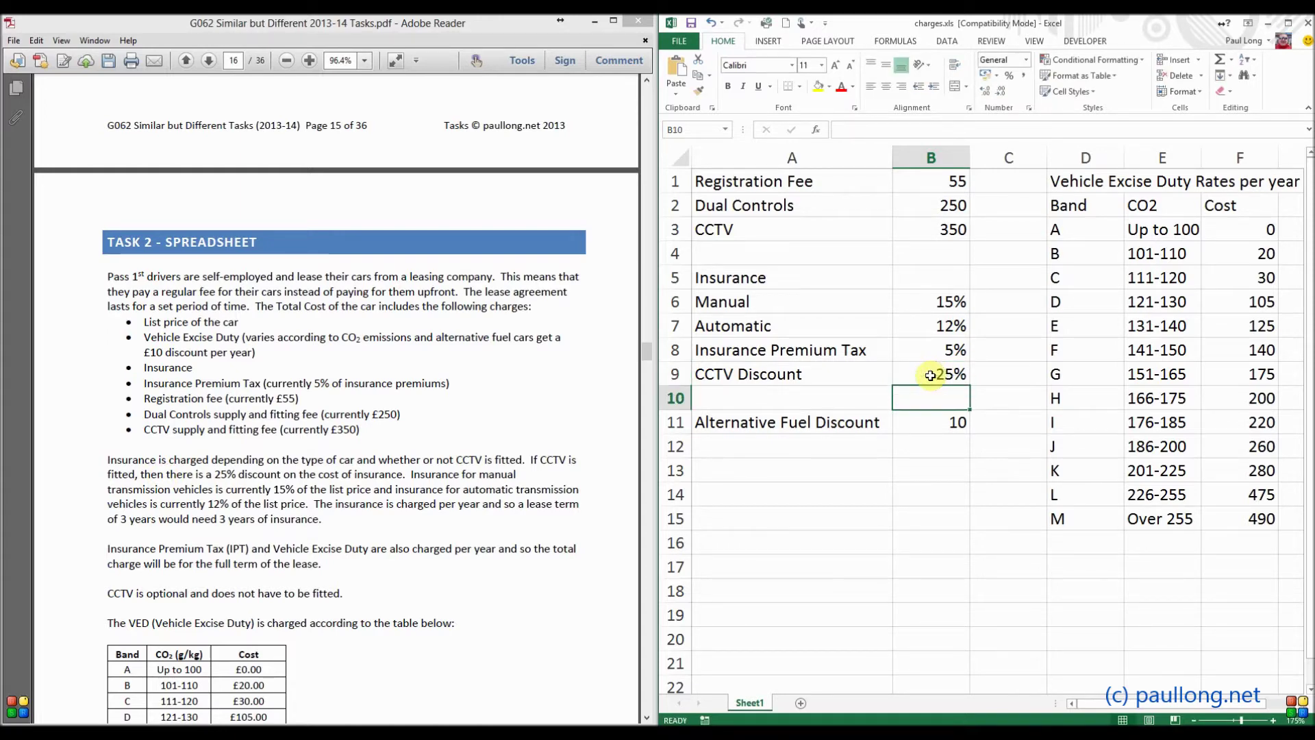
left_click(932, 419)
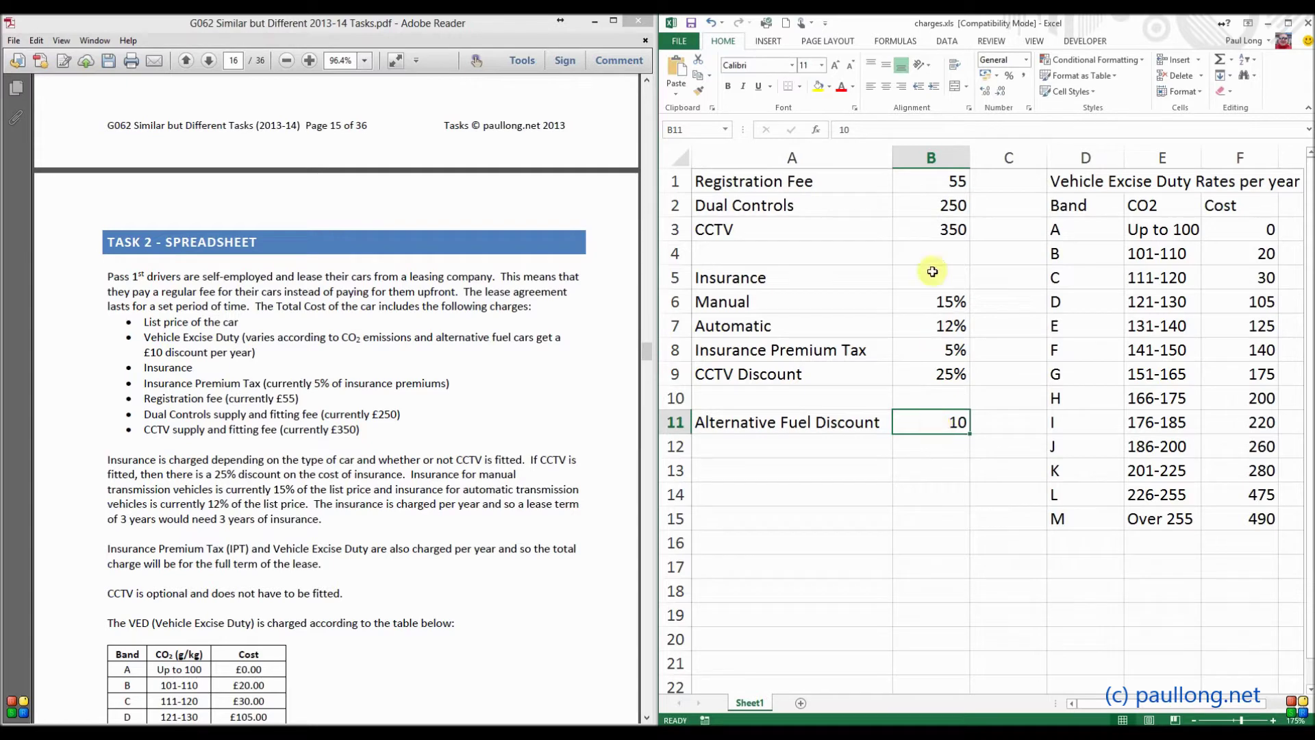
- Apply £ accounting format to fees B1:B3, the Alternative Fuel Discount and VED costs F3:F15
left_click_drag(940, 228, 939, 187, "ctrl")
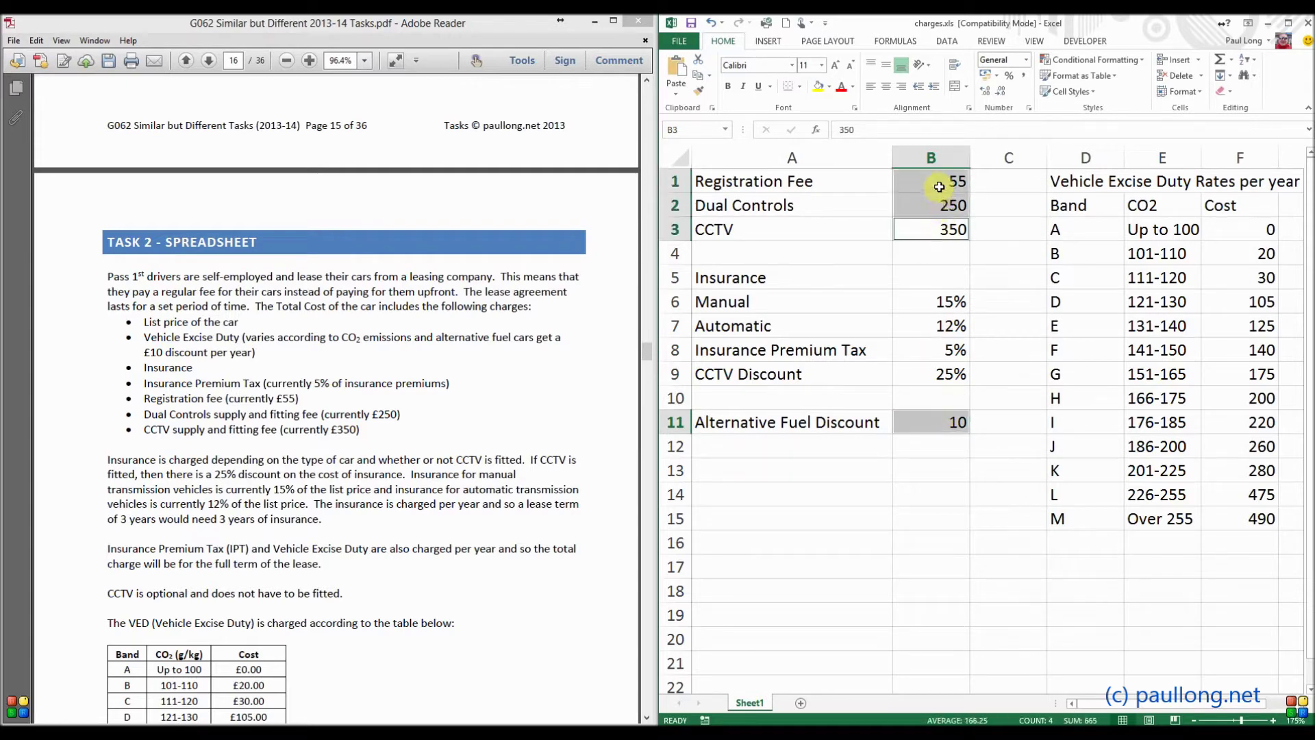
left_click(986, 75)
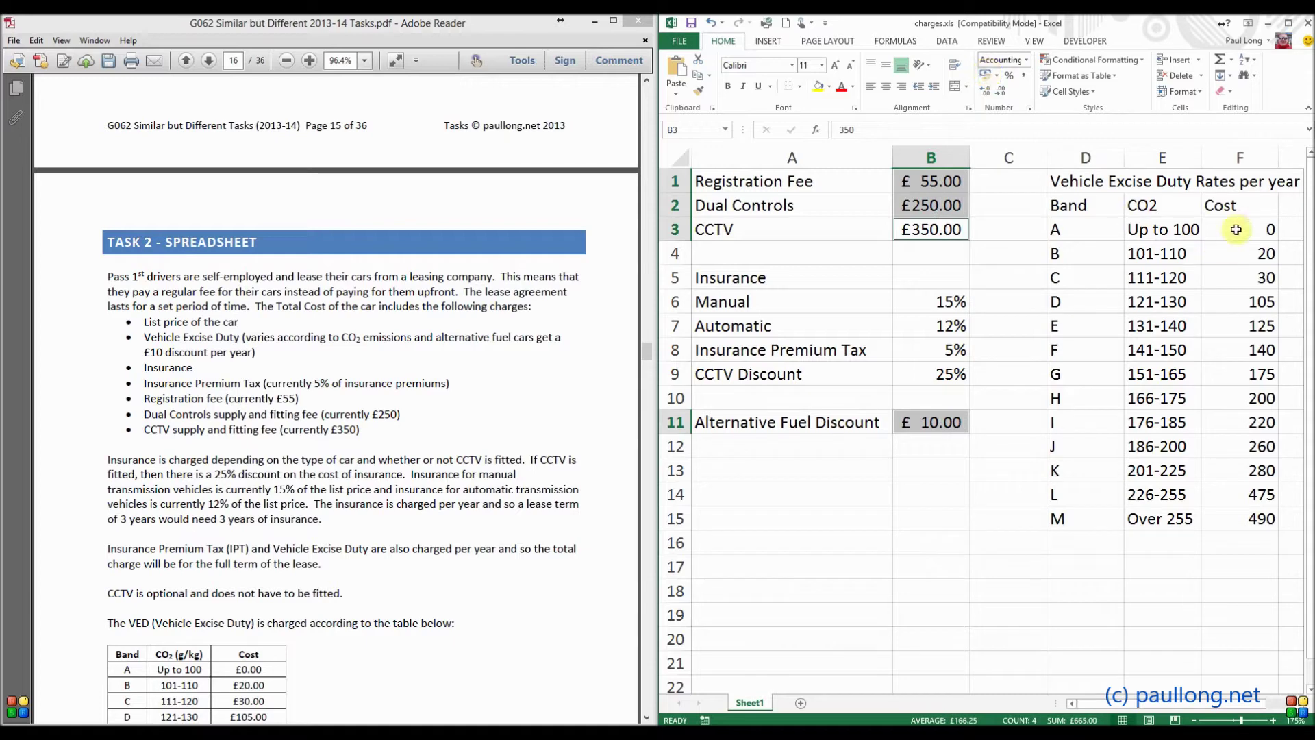
left_click_drag(1238, 226, 1241, 519)
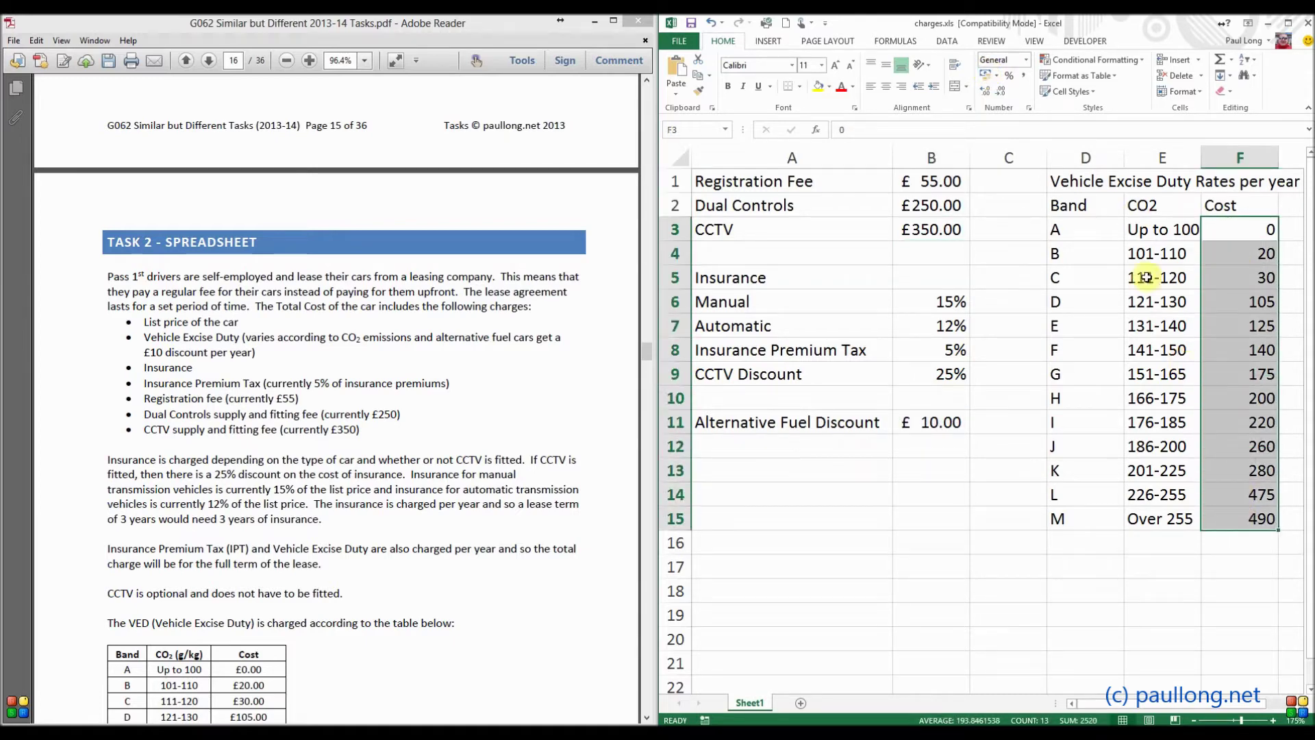
left_click(987, 77)
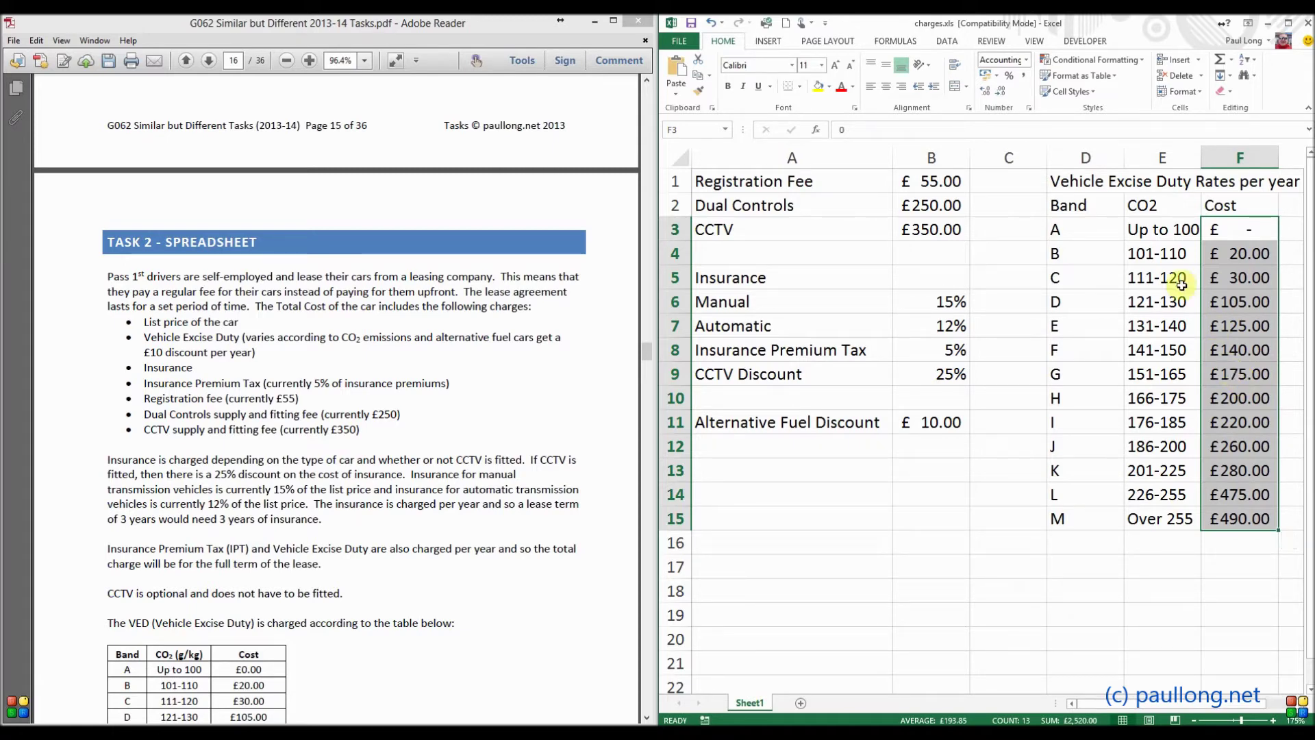
left_click(1157, 230)
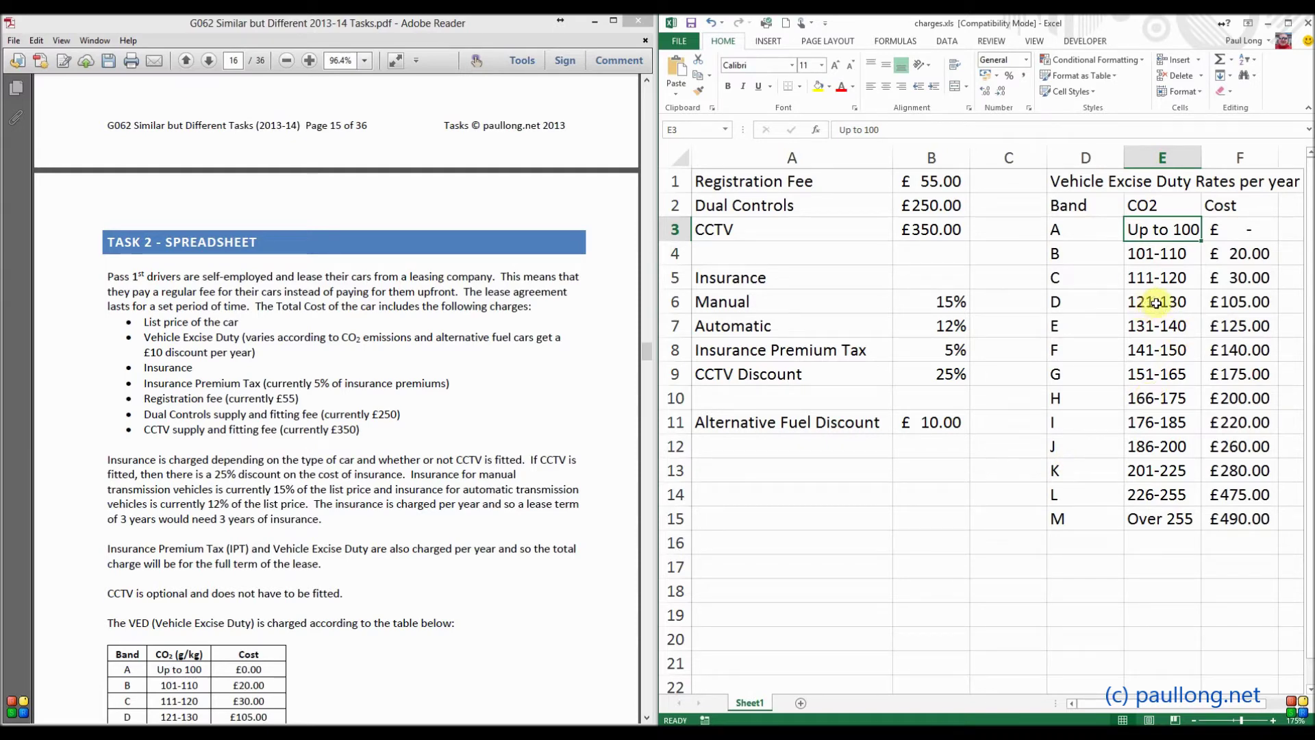
left_click(1156, 302)
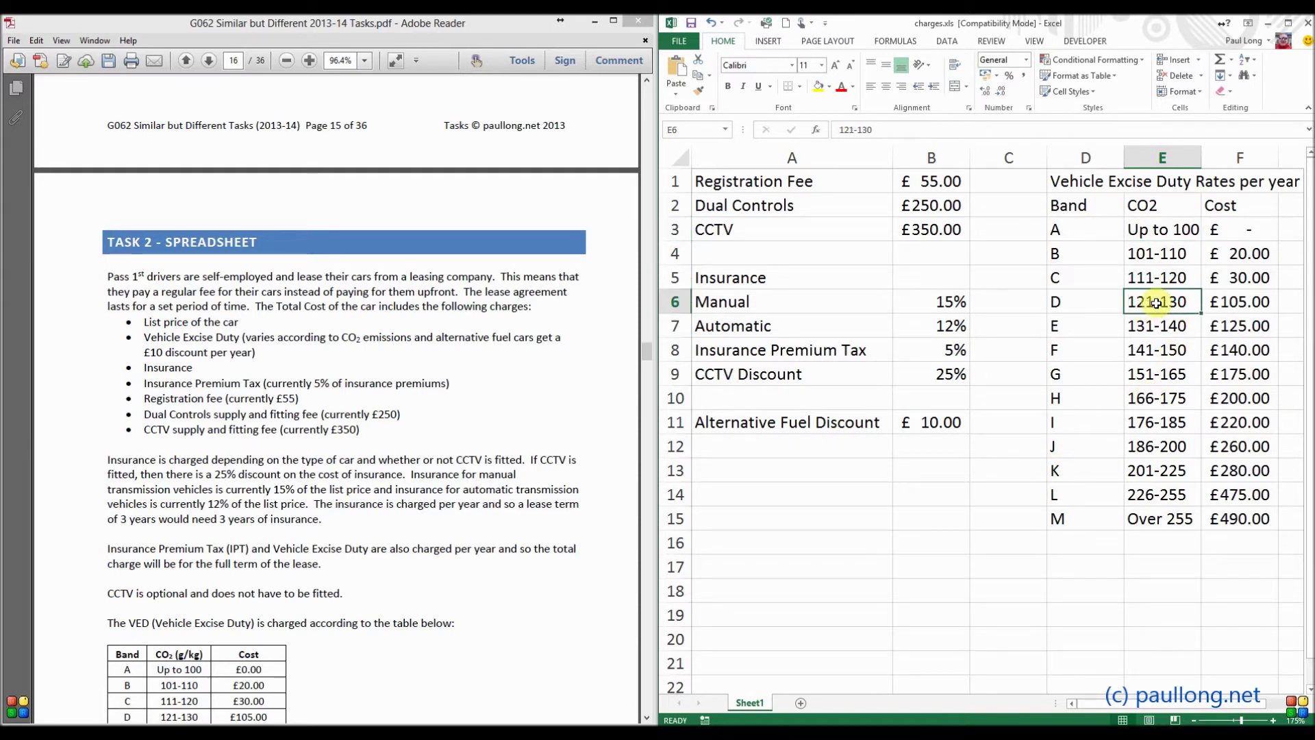
left_click(1163, 230)
- Replace the CO2 ranges for bands A to D with lower bounds 0, 101, 111 and 121
type("0")
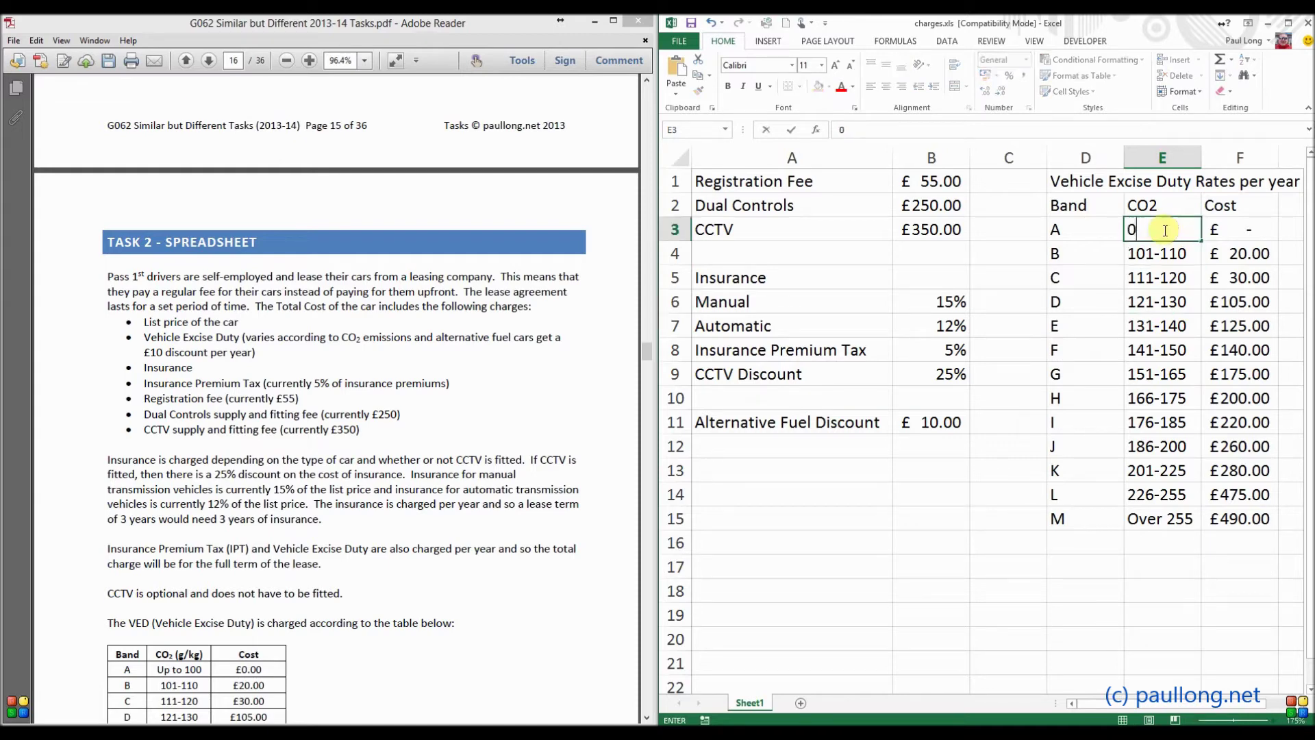
key("Return")
type("101")
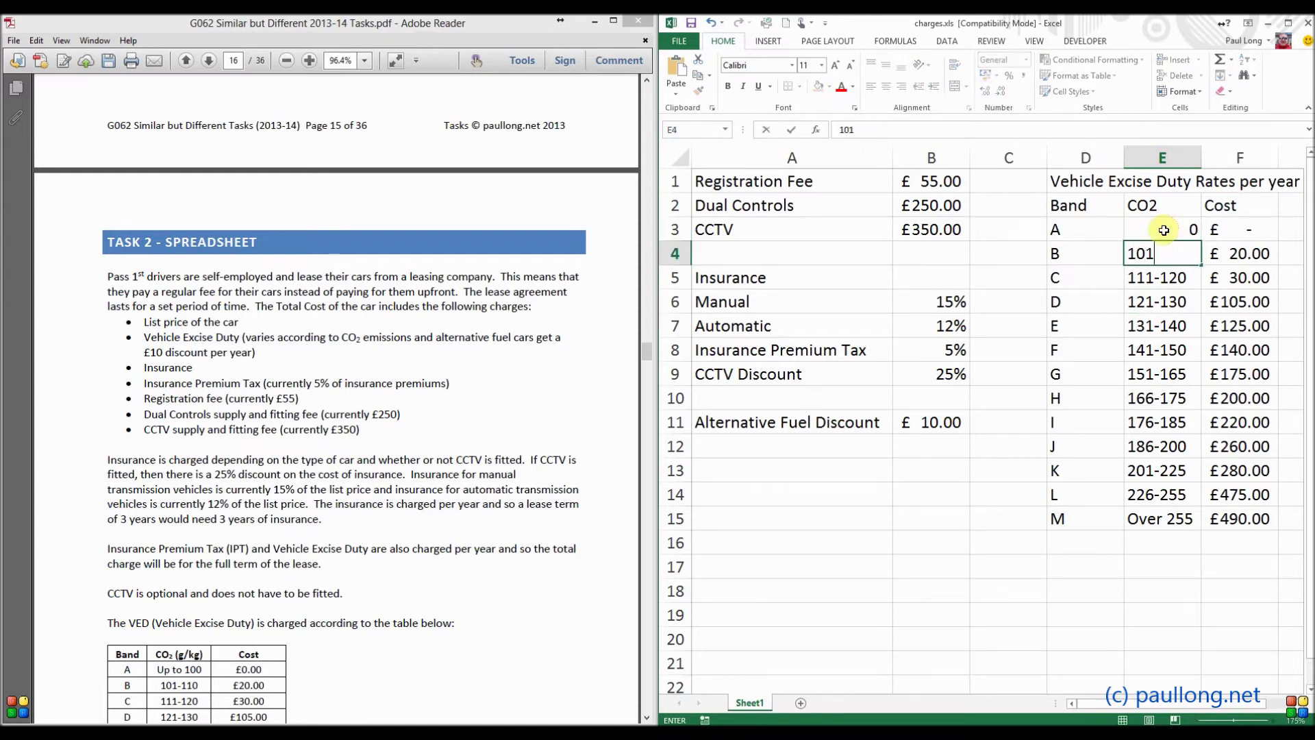
key("Return")
type("111")
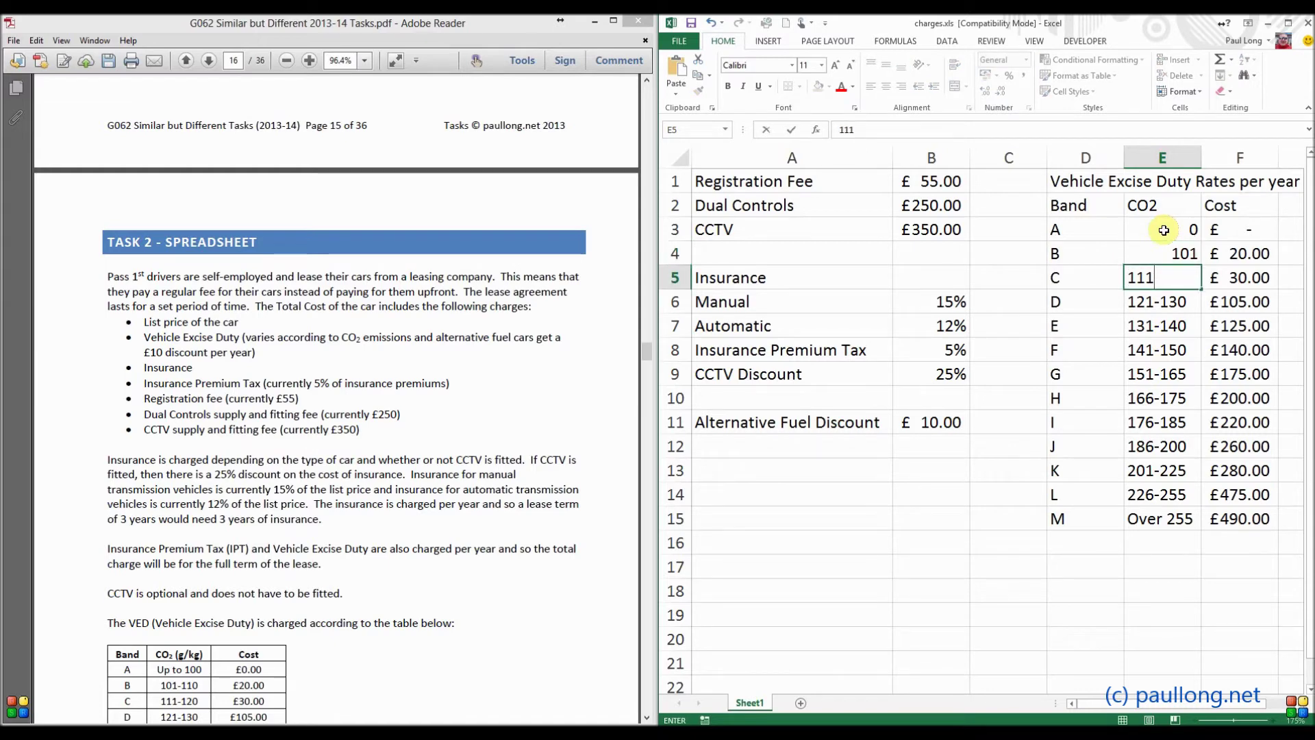
key("Return")
type("121")
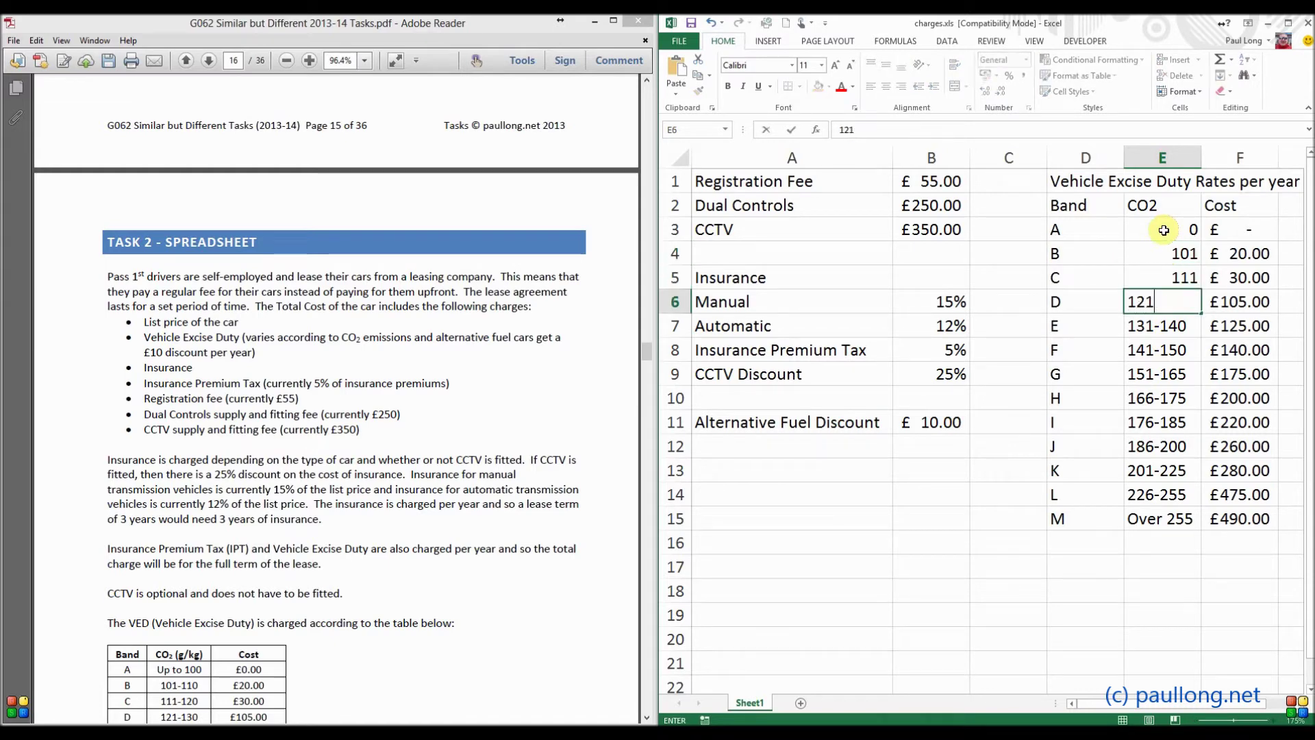
key("Return")
- Verify bands A to D and set band E's CO2 lower bound to 131
left_click(1165, 231)
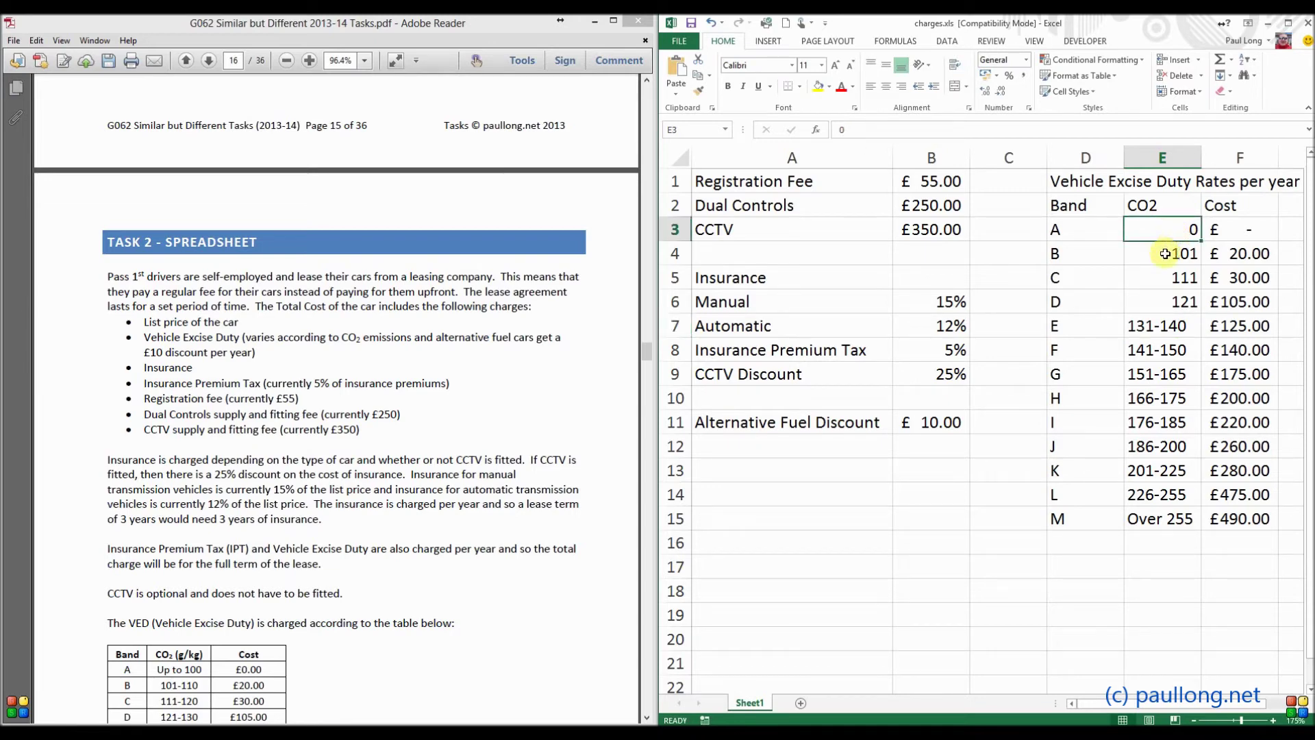
left_click(1165, 254)
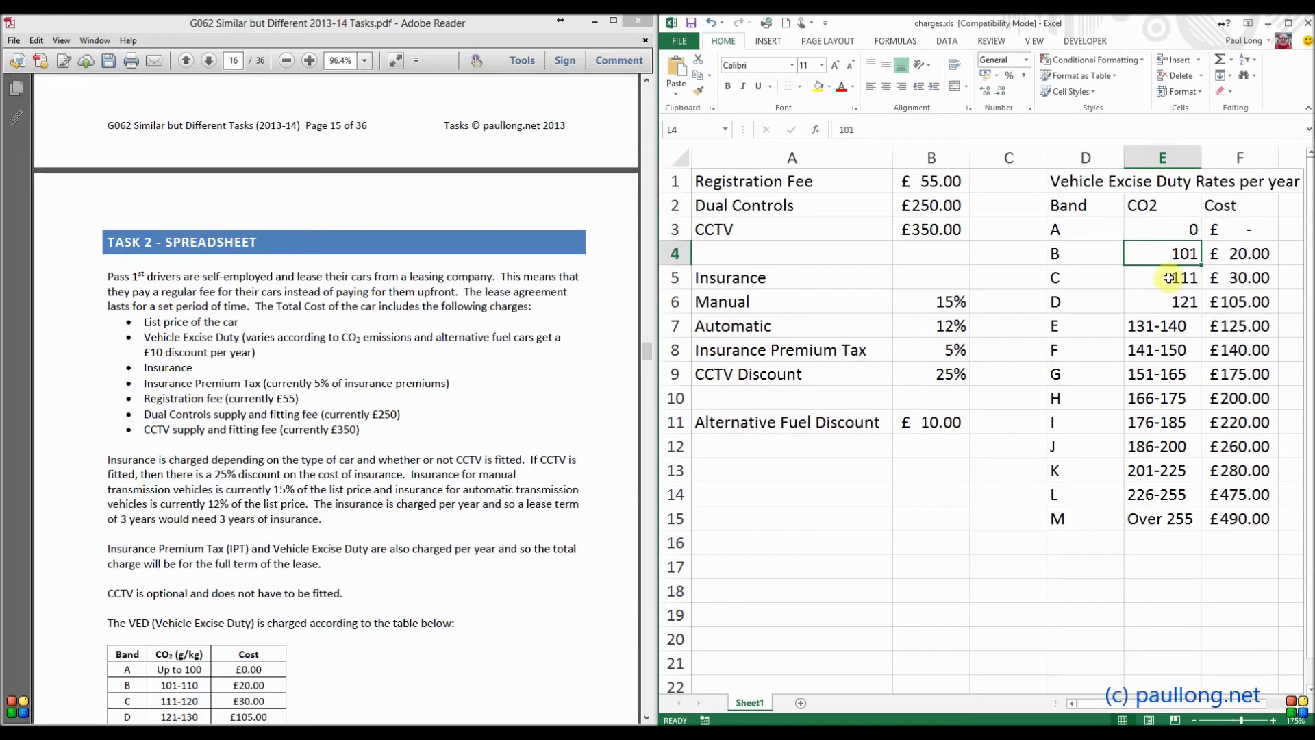
left_click(1168, 280)
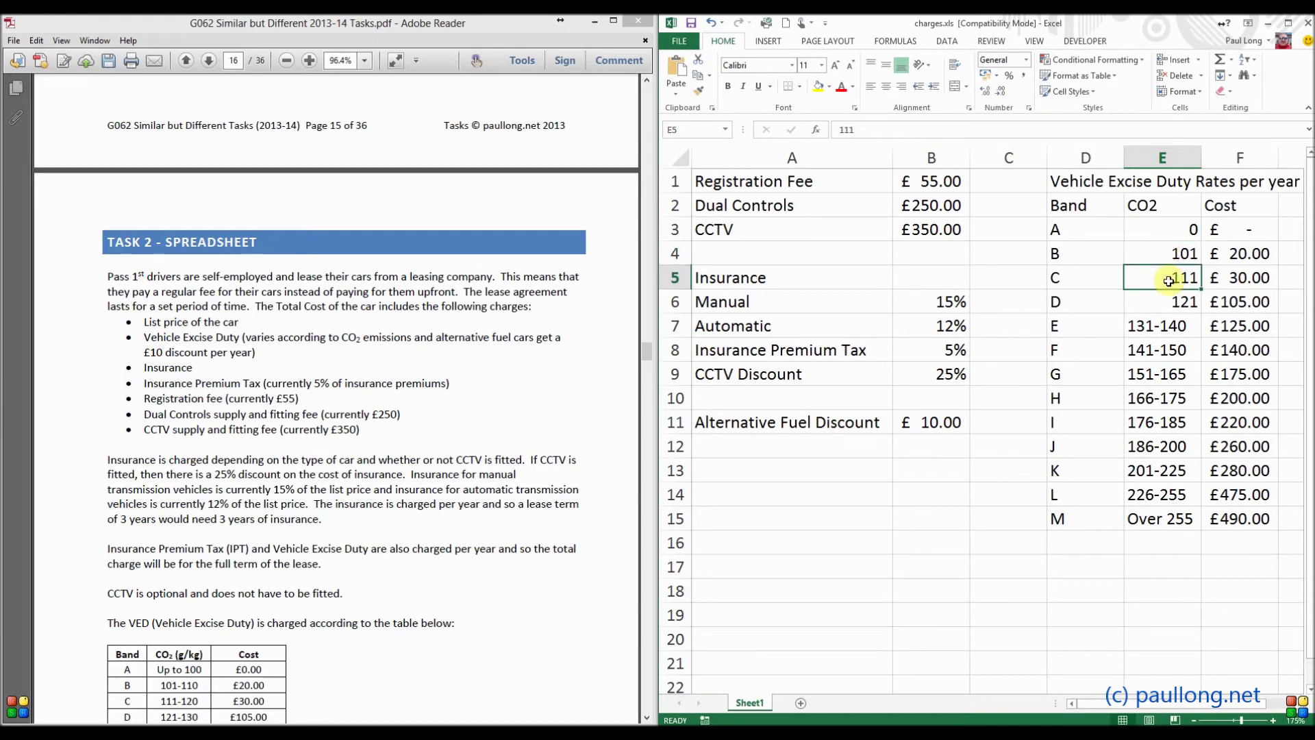
left_click(1171, 302)
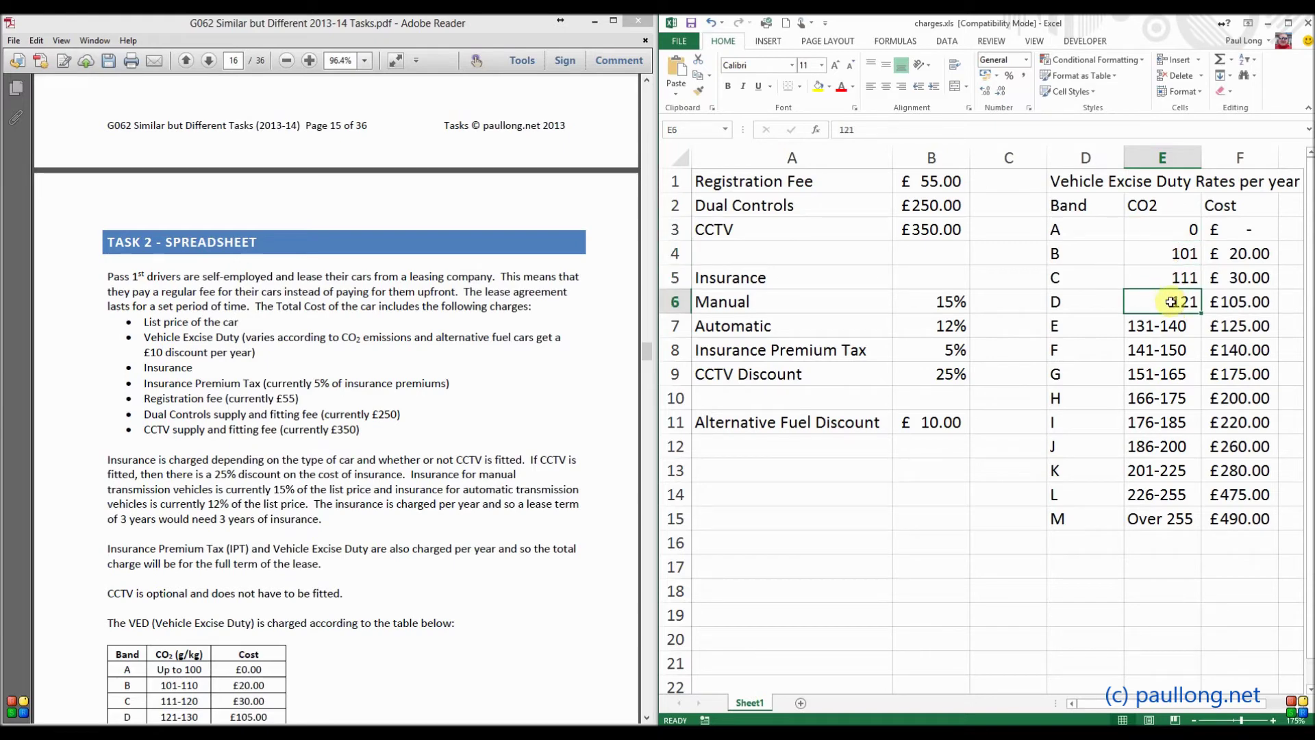
left_click(1171, 323)
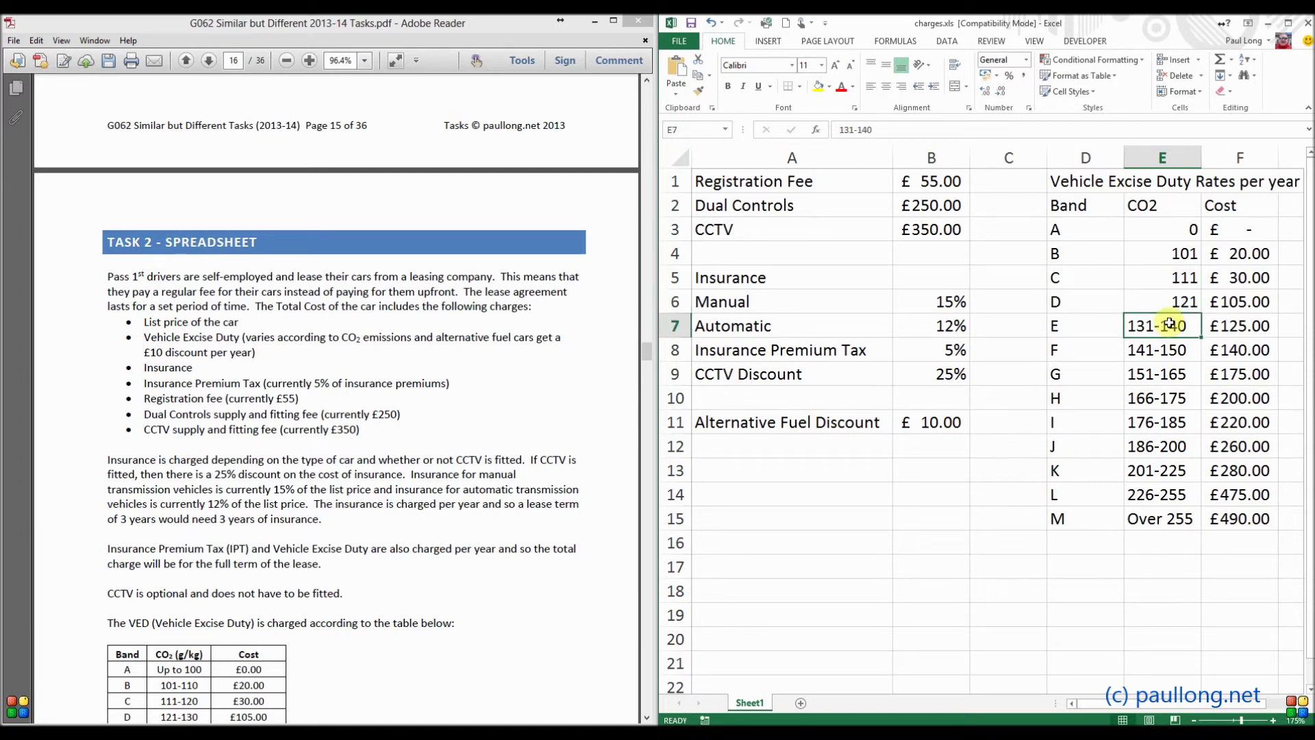
type("131")
left_click(1170, 323)
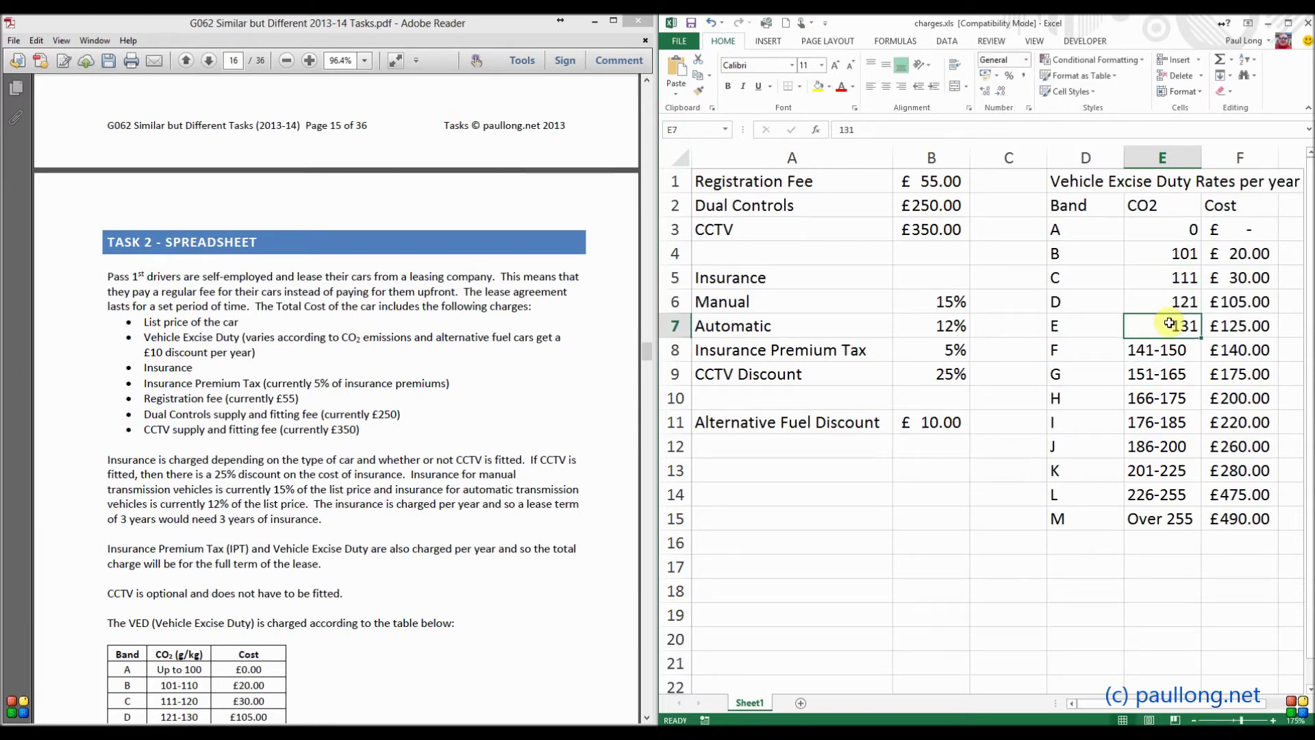
key("Up")
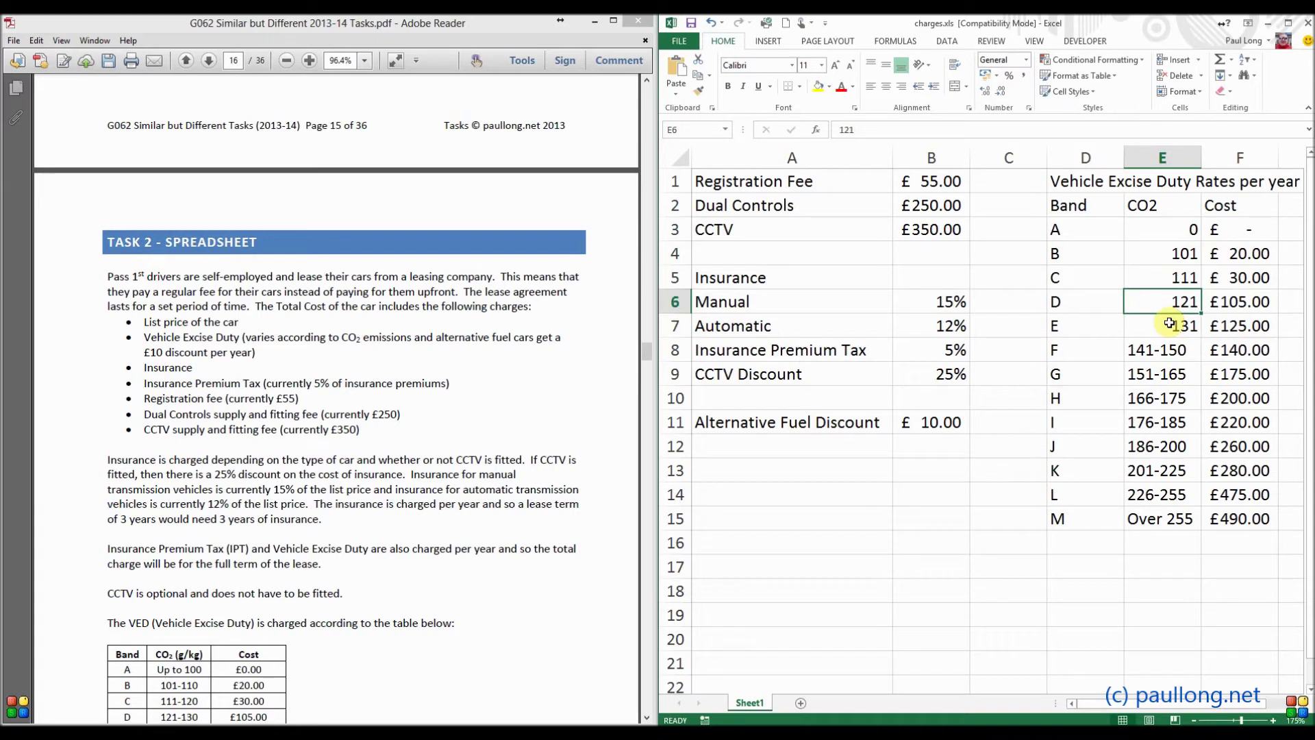
key("shift+Right")
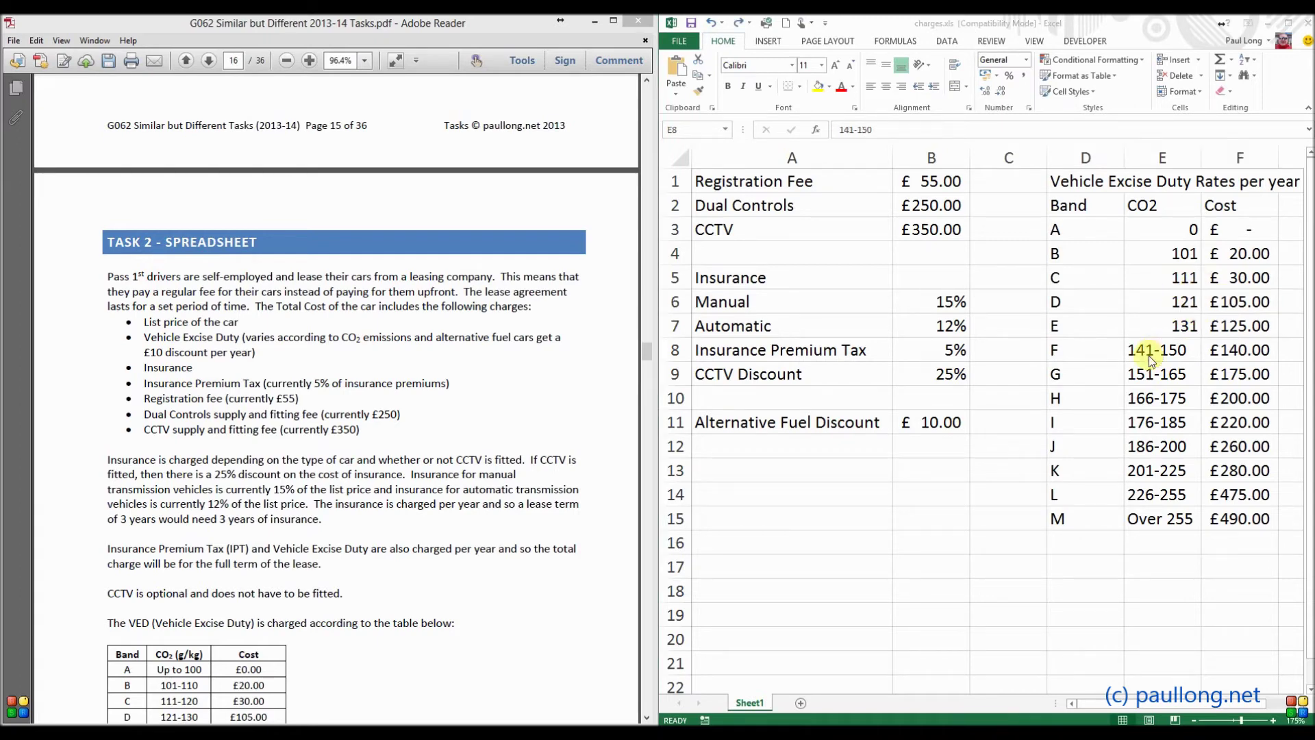
- Set CO2 lower bounds for bands F to I to 141, 151, 166 and 176
left_click(1186, 353)
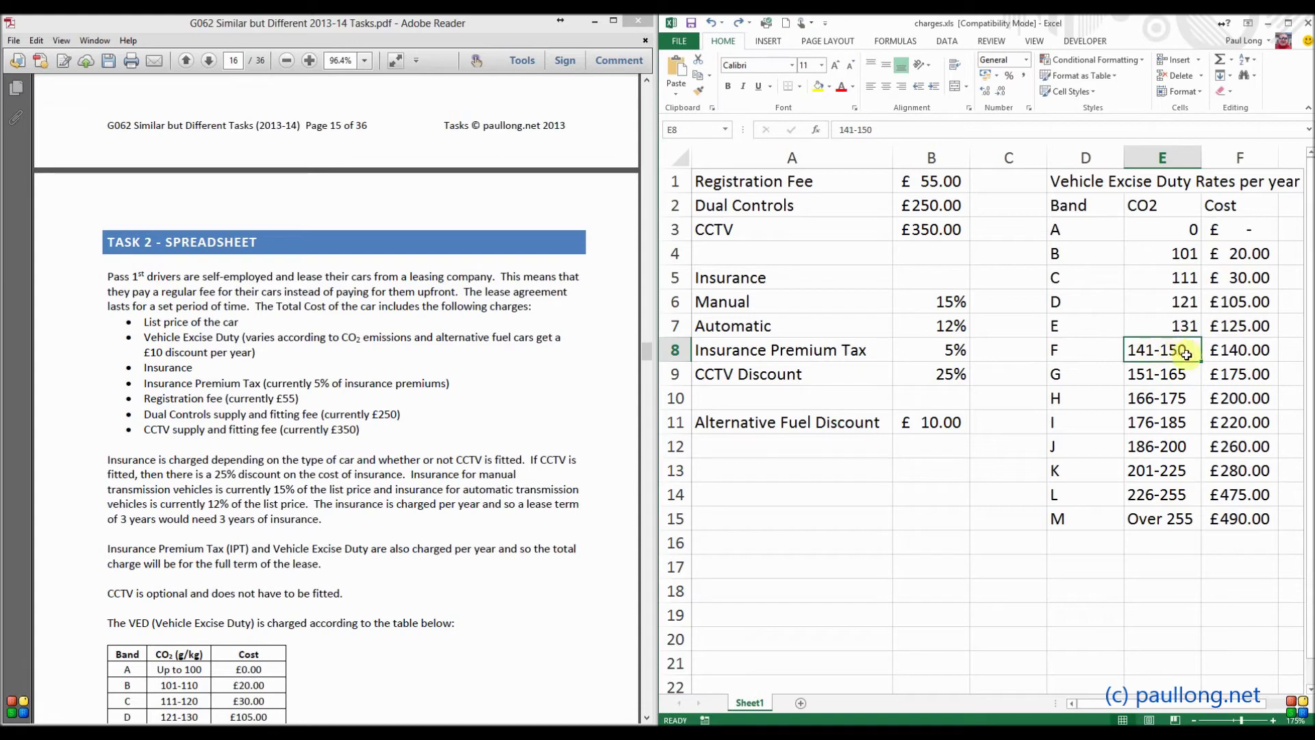
type("141")
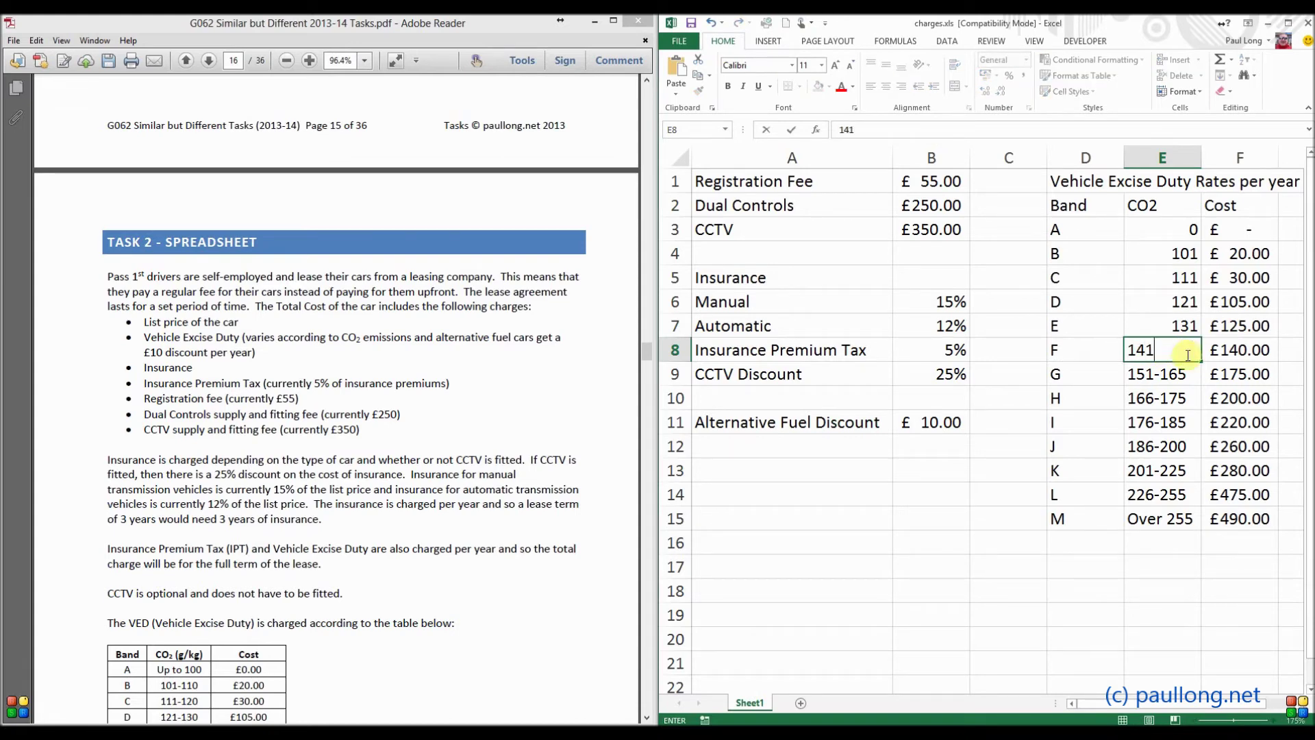
key("Return")
type("151")
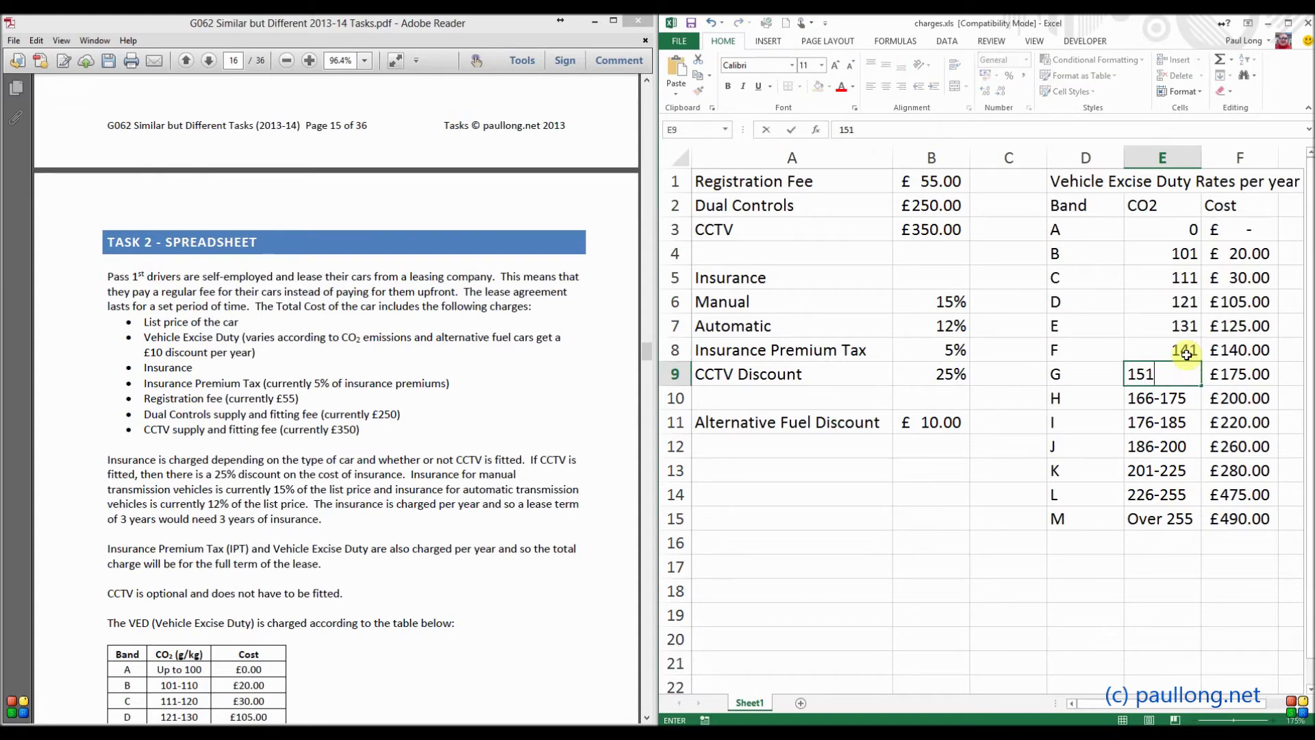
key("Return")
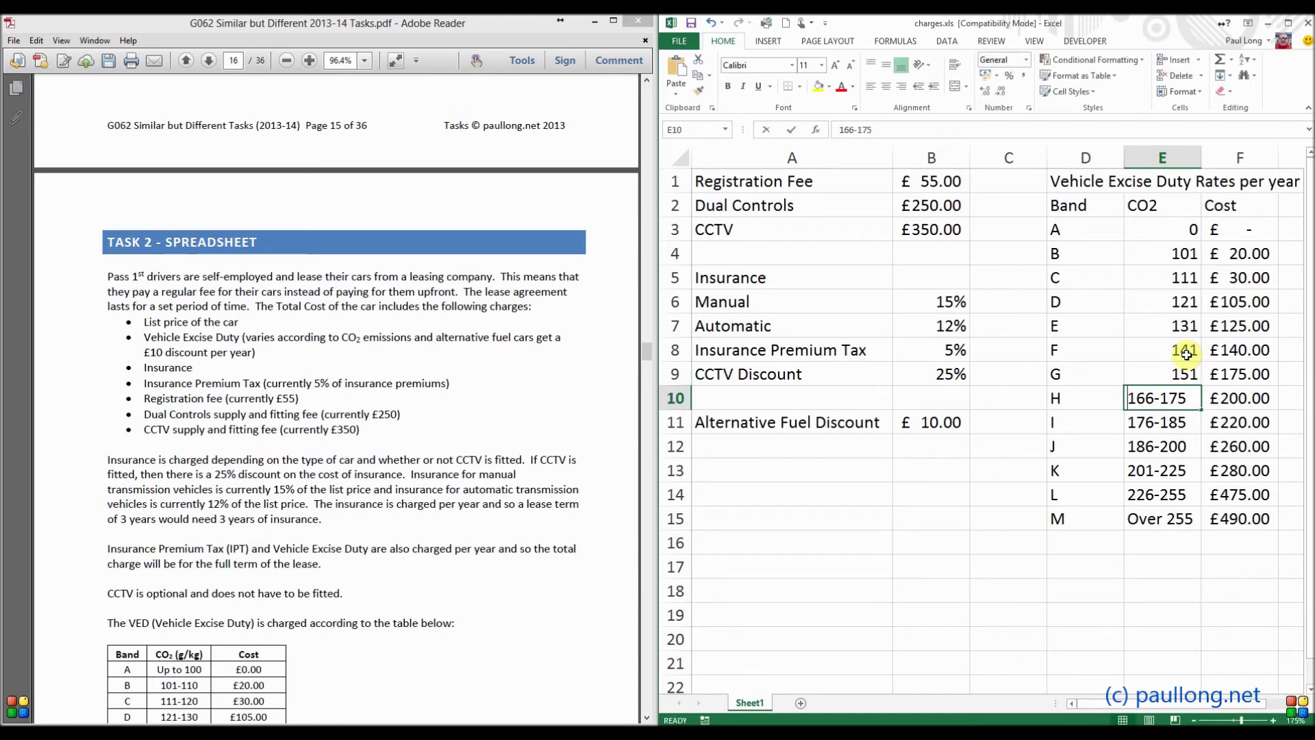
type("166")
key("Return")
type("1")
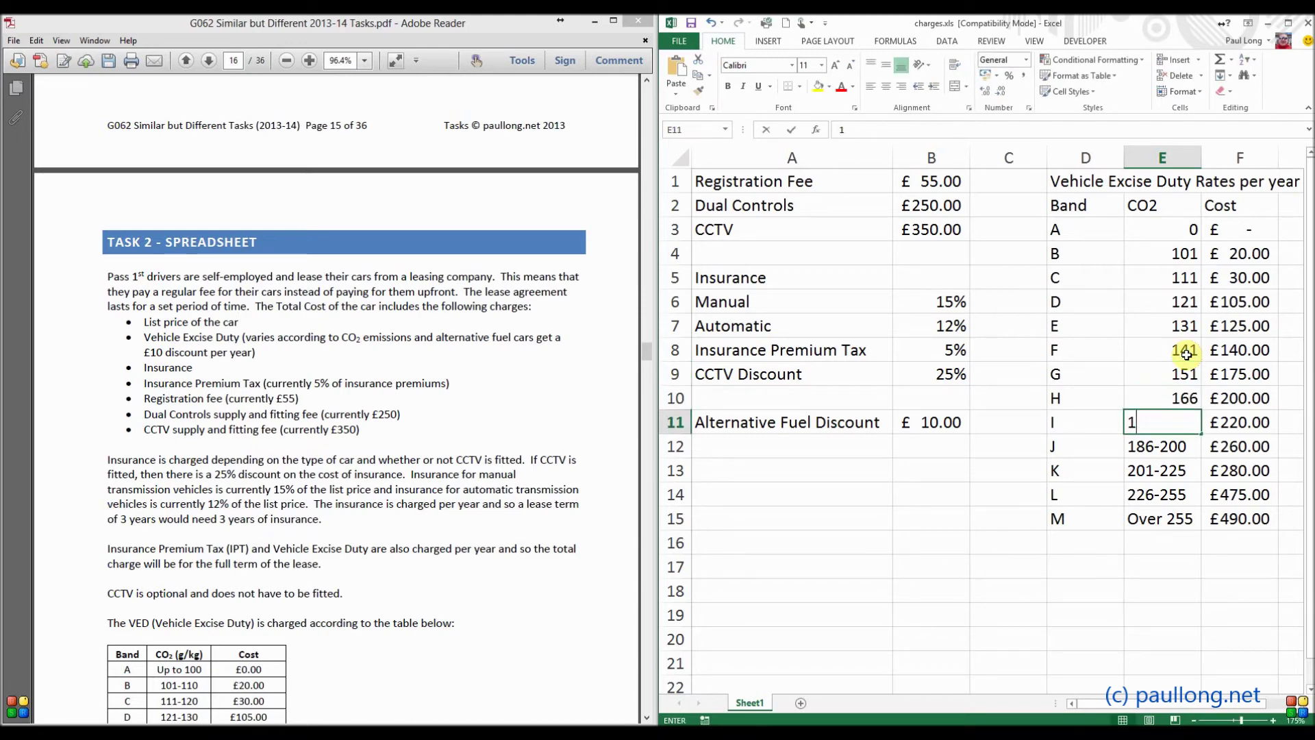
type("76")
key("Return")
- Set CO2 lower bounds for bands J to M to 186, 201, 226 and 255
type("18")
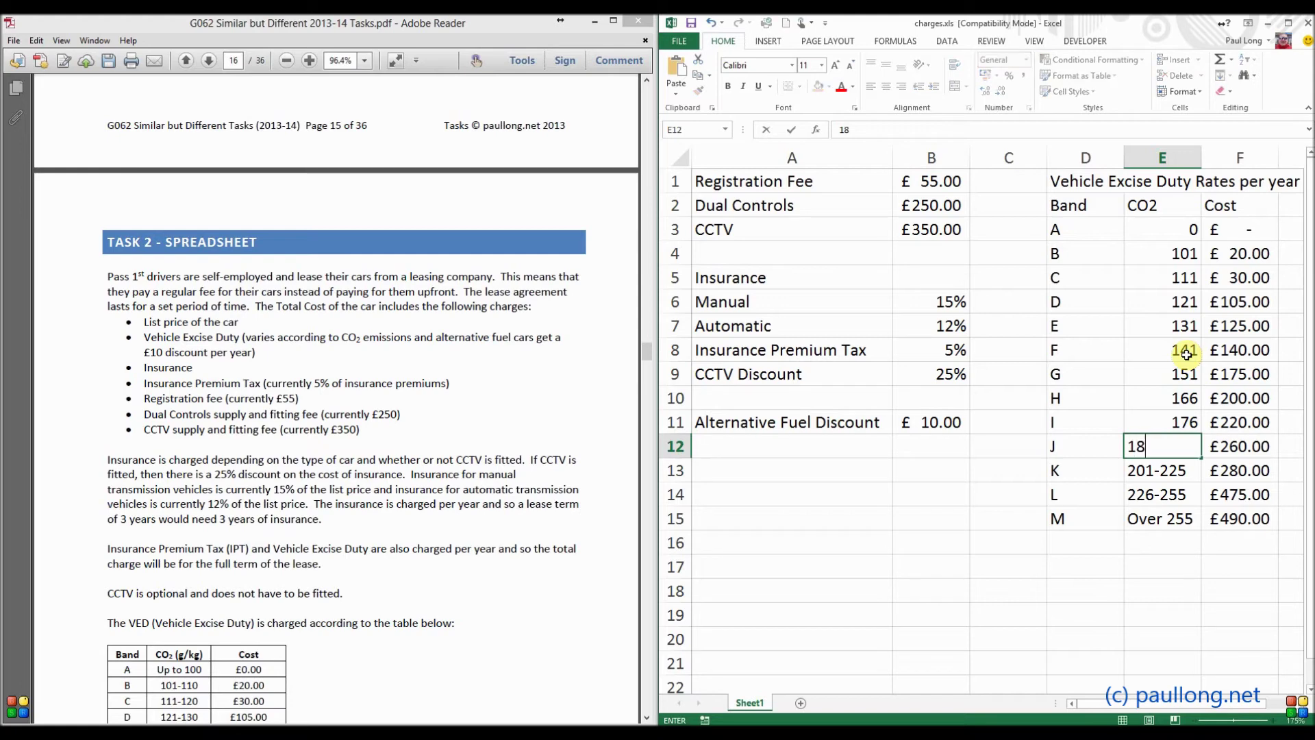
type("6")
key("Return")
type("20")
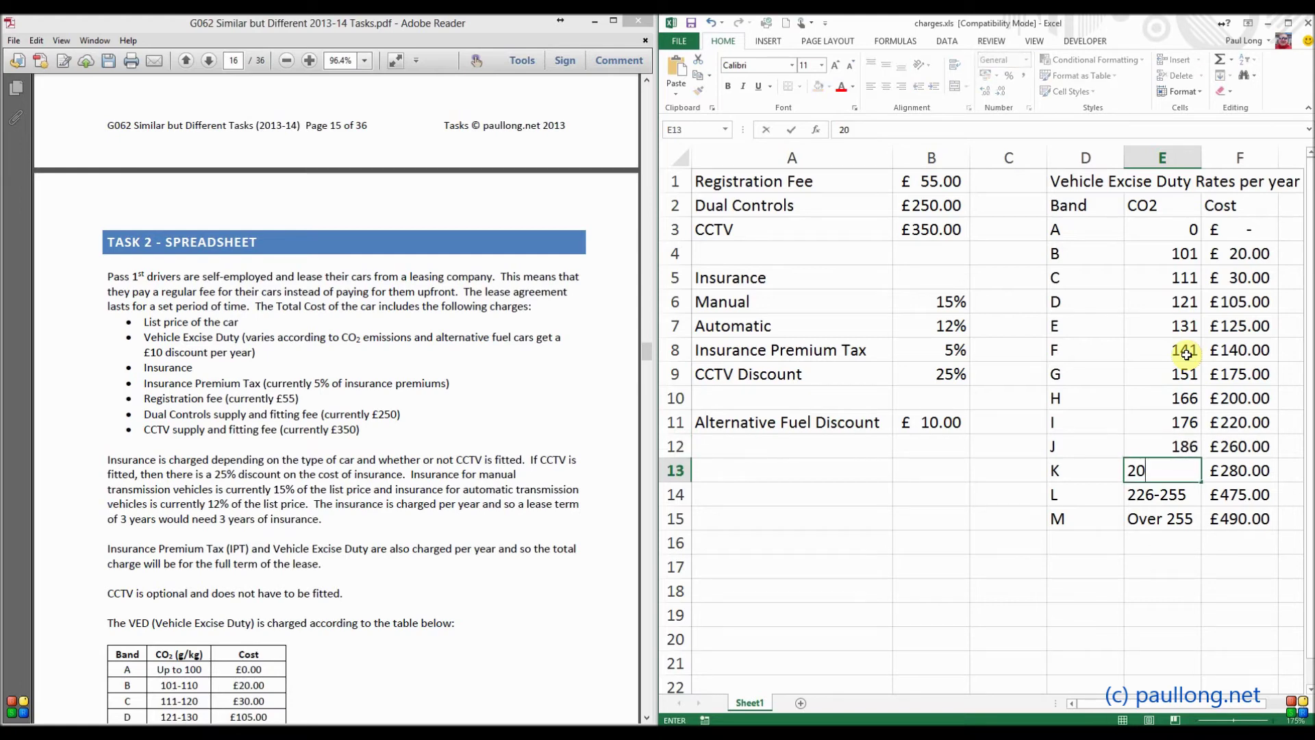
type("1")
key("Return")
type("226")
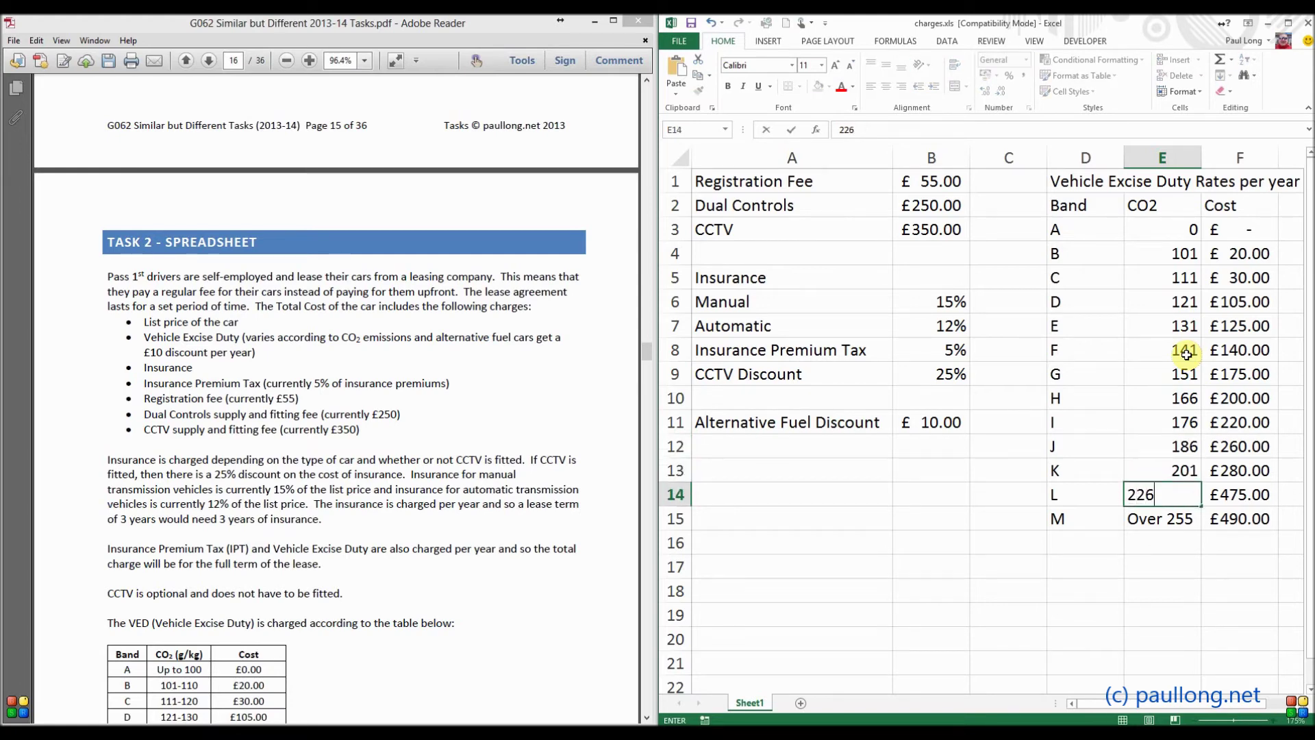
key("Return")
type("255")
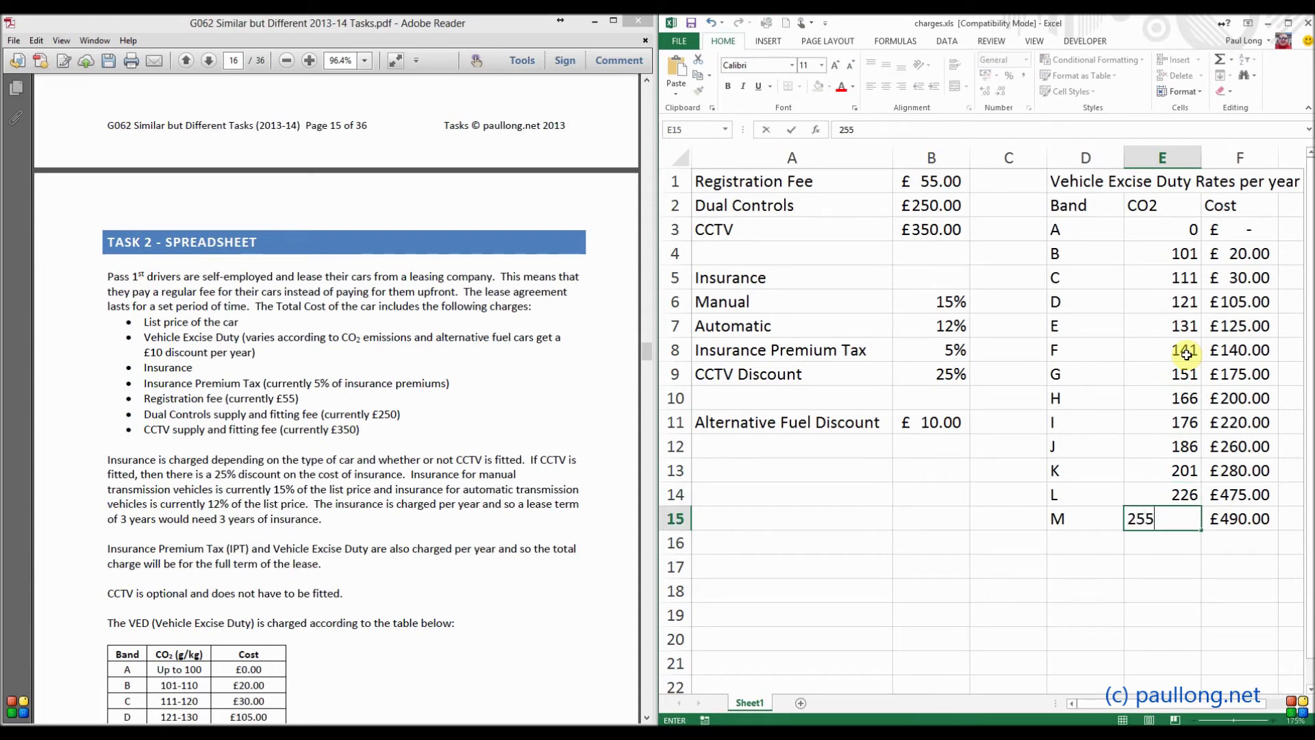
key("Return")
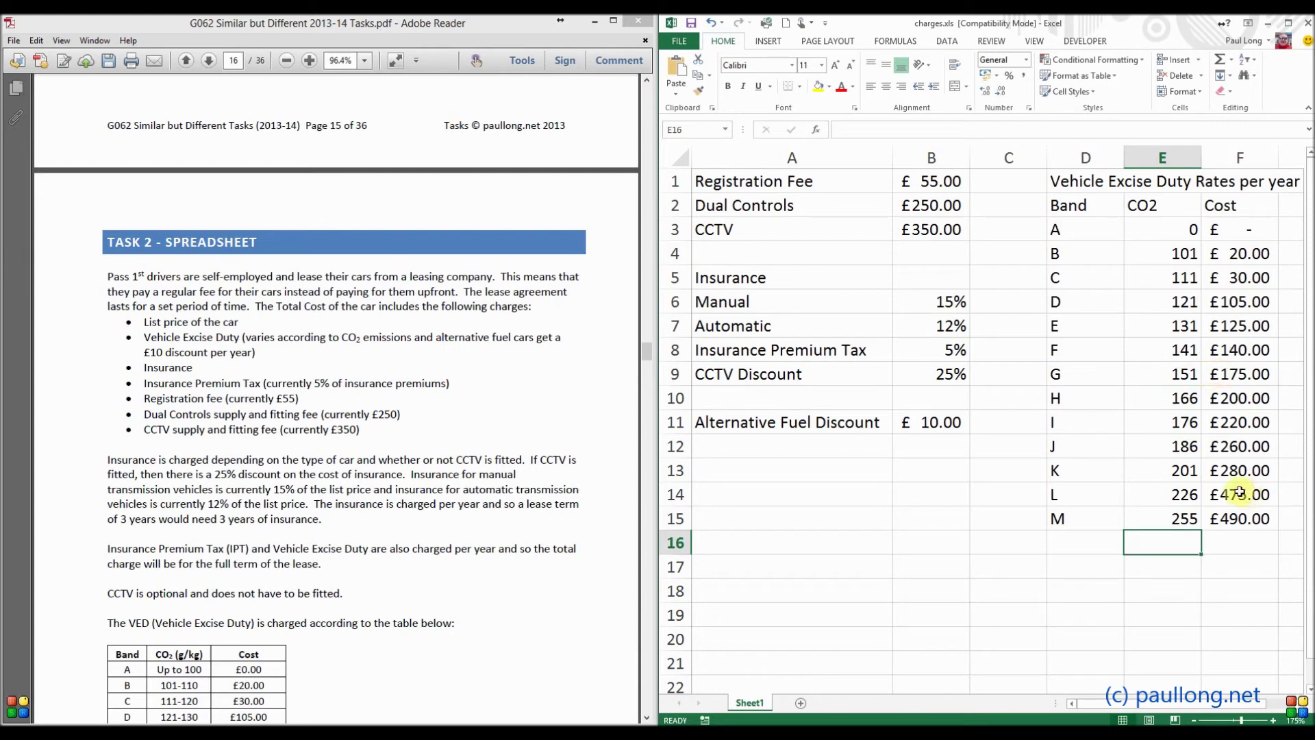
left_click(1170, 232)
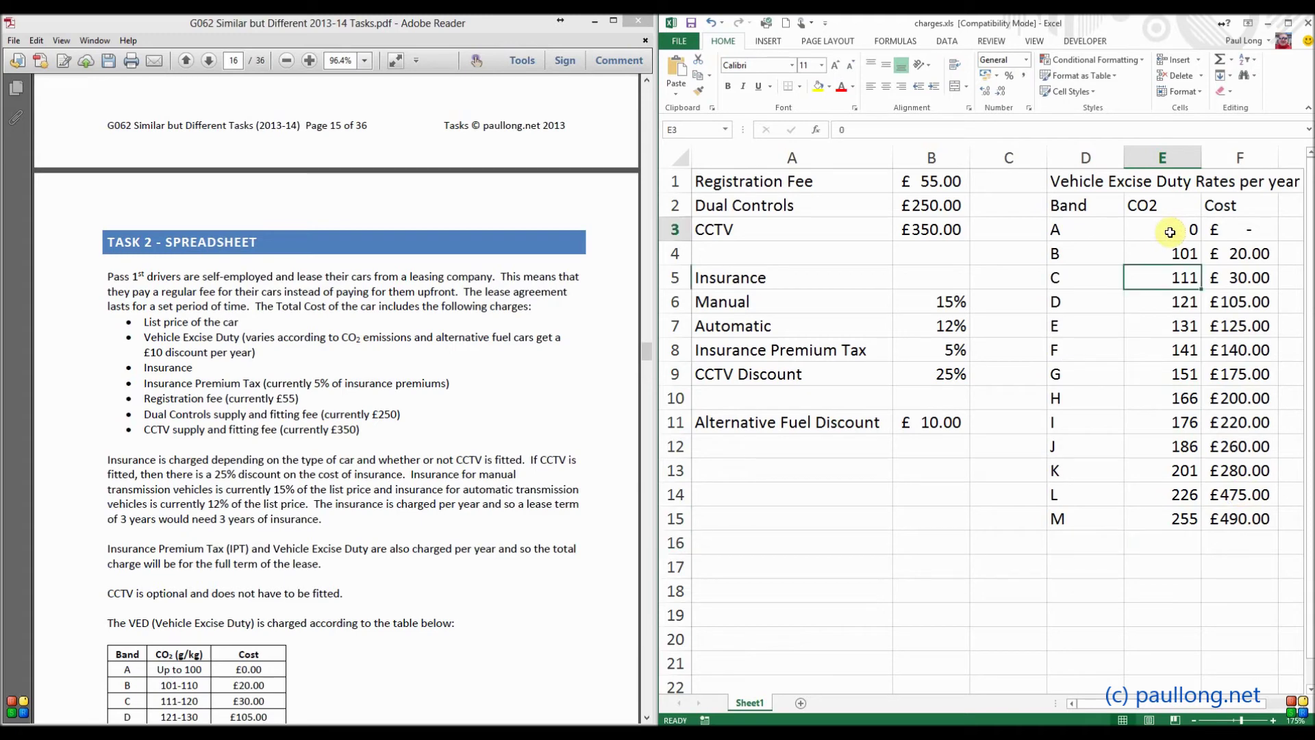
left_click(1175, 255)
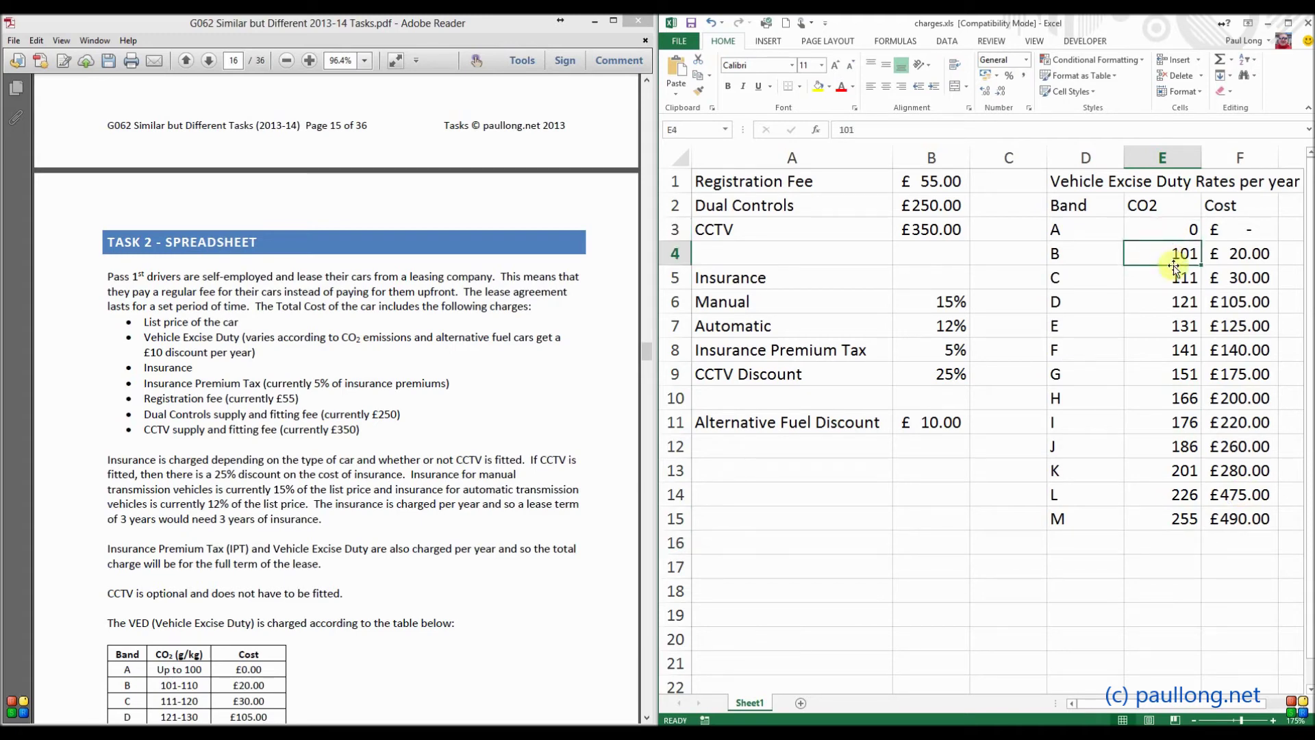
left_click(1176, 278)
left_click(1176, 302)
left_click(1175, 321)
left_click(1174, 348)
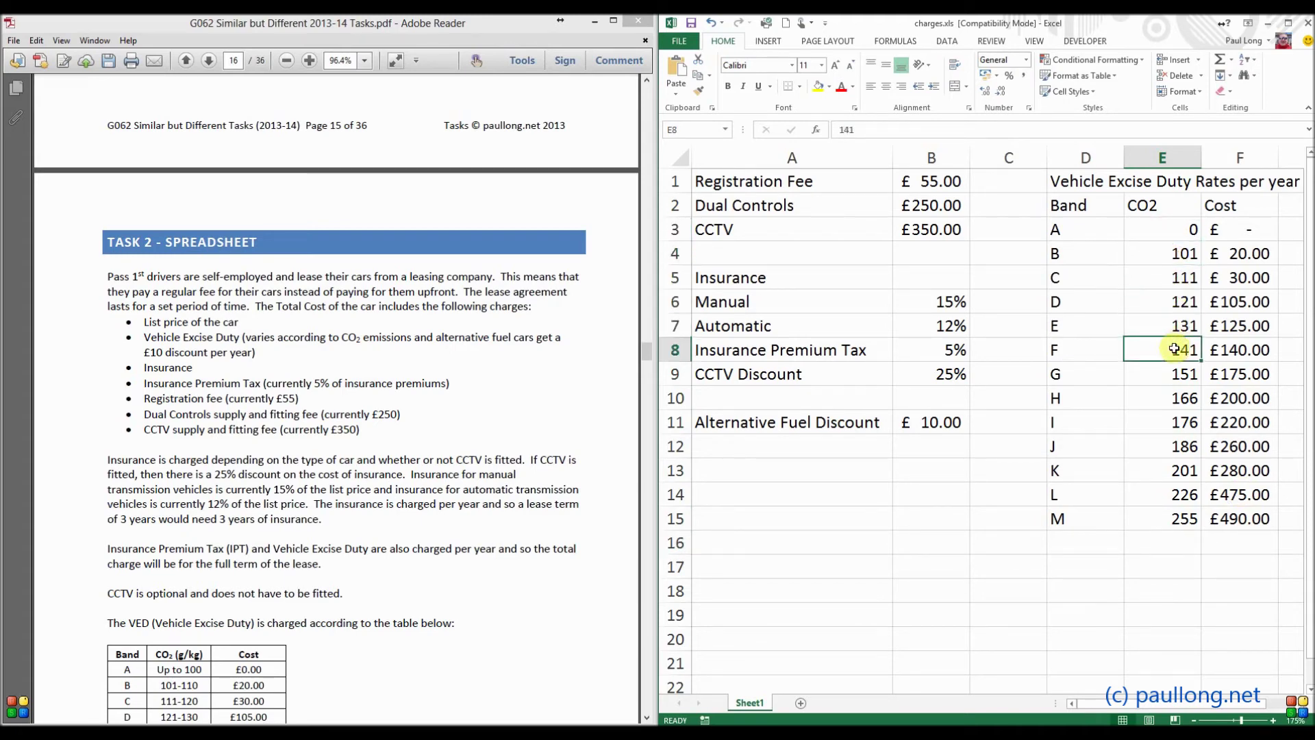
left_click(1173, 371)
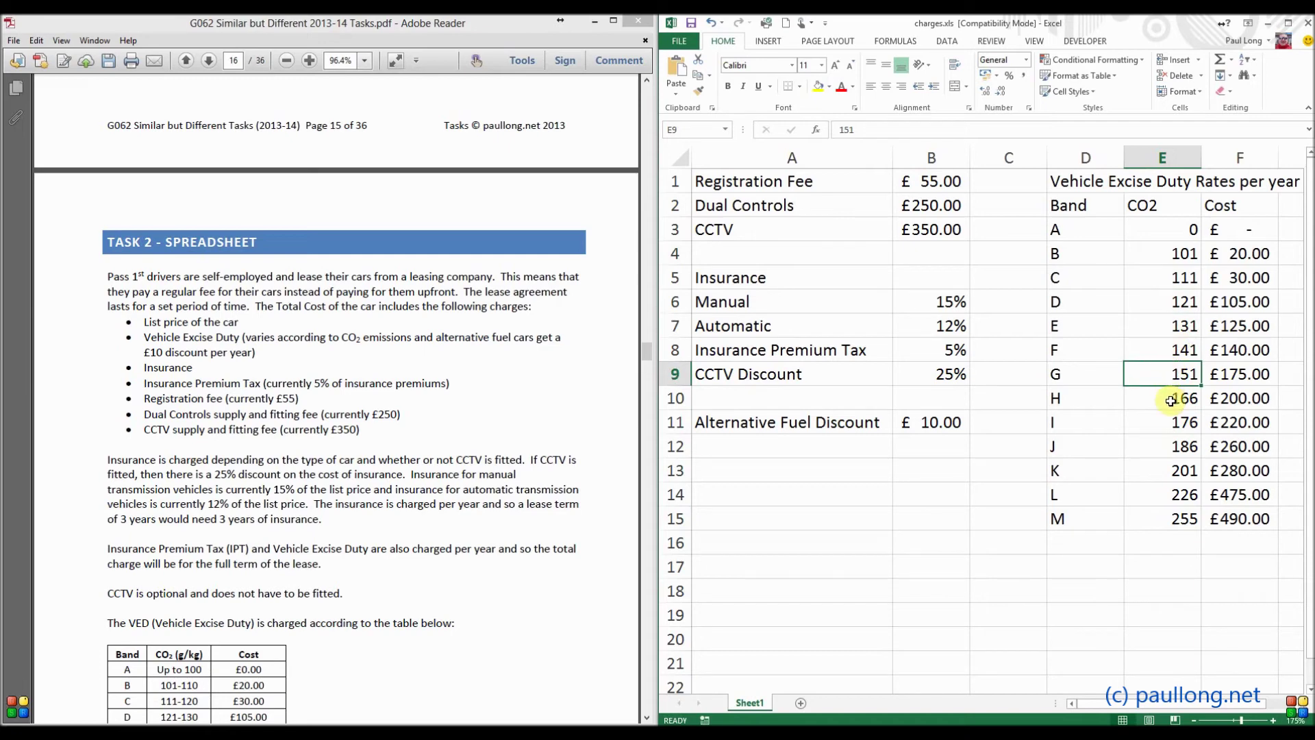
left_click_drag(1173, 398, 1224, 398)
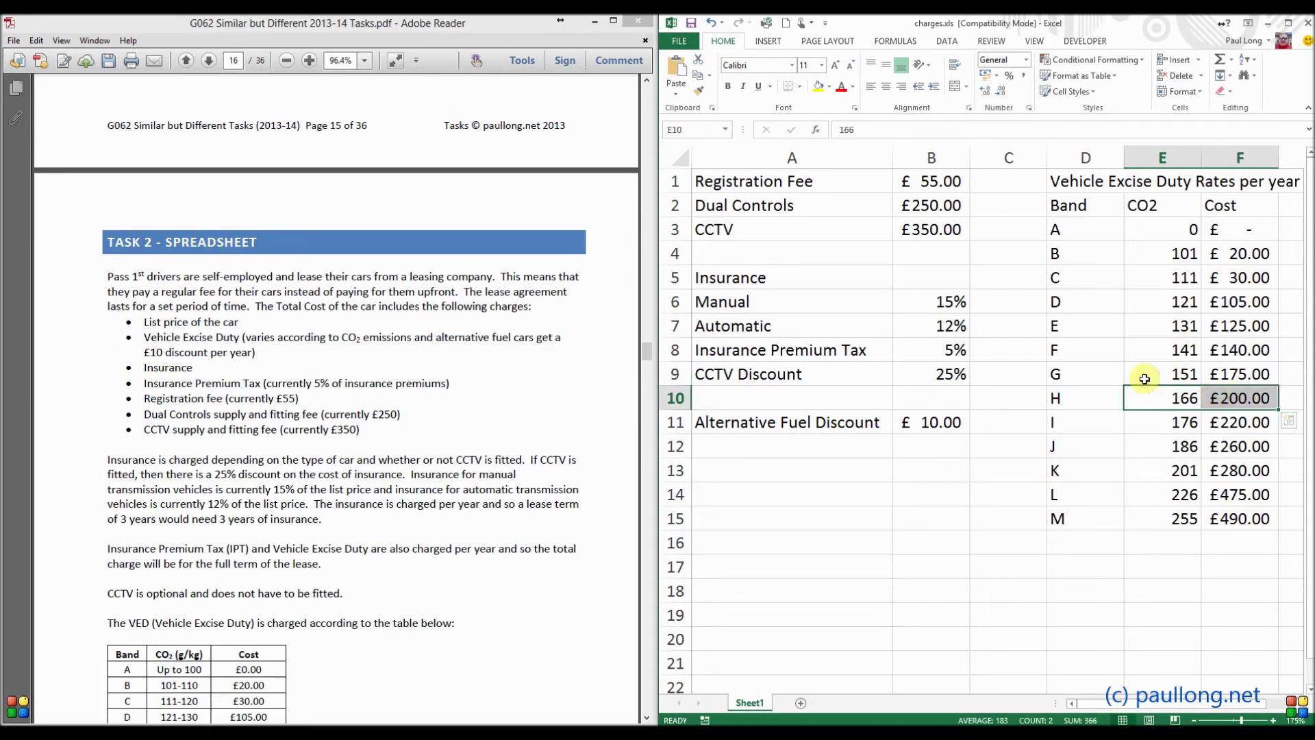
left_click(1170, 375)
left_click_drag(1170, 375, 1211, 374)
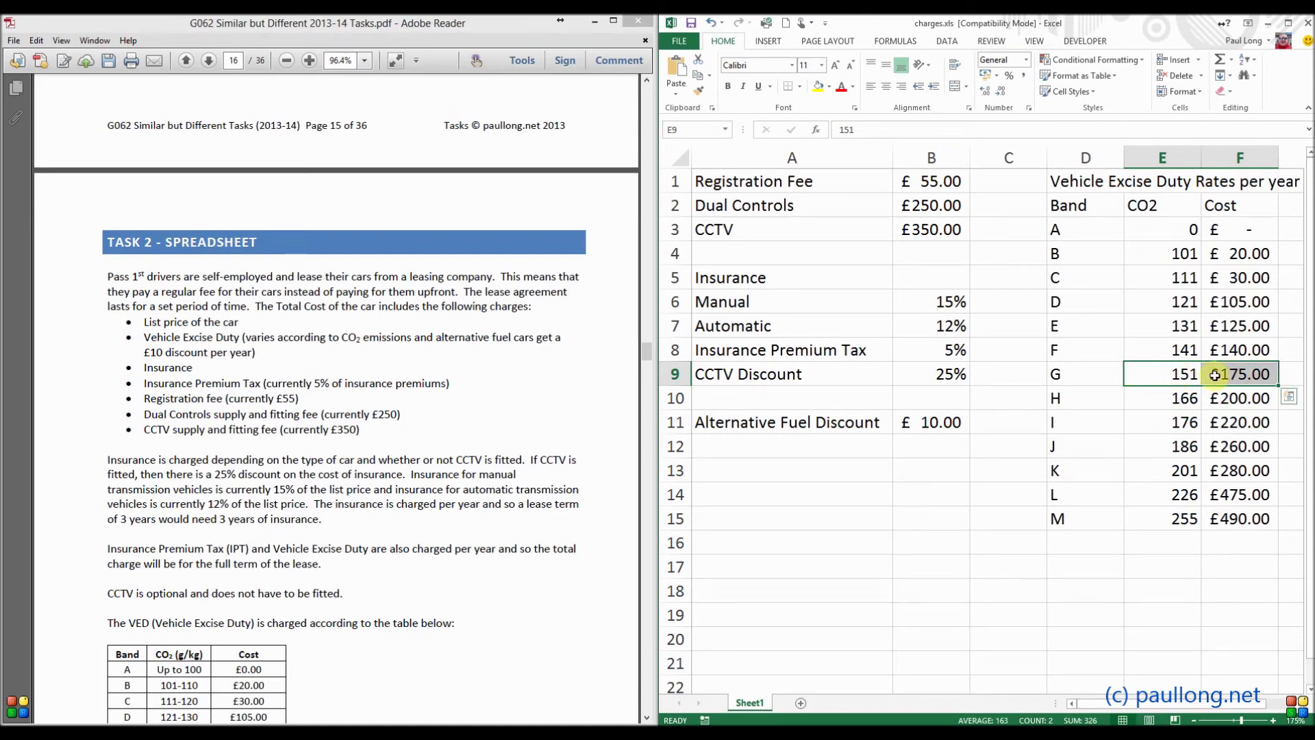
left_click(1238, 374)
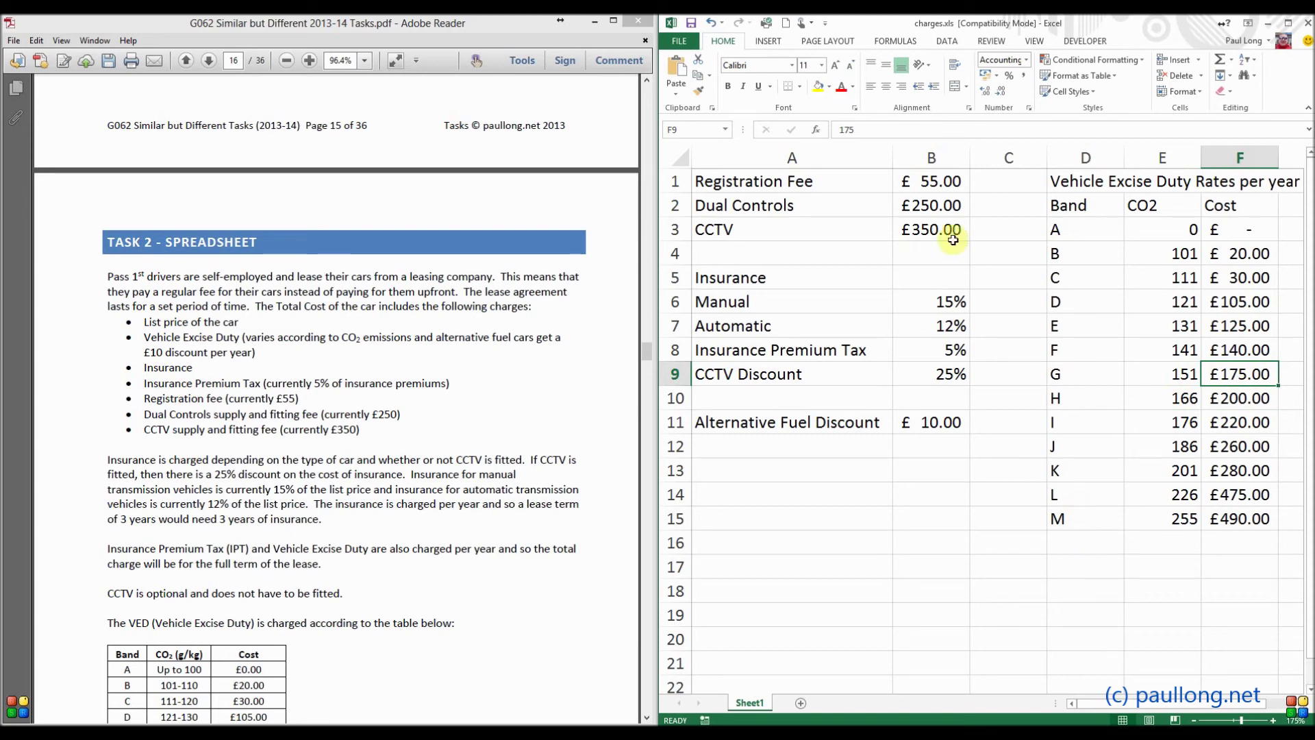
left_click(839, 41)
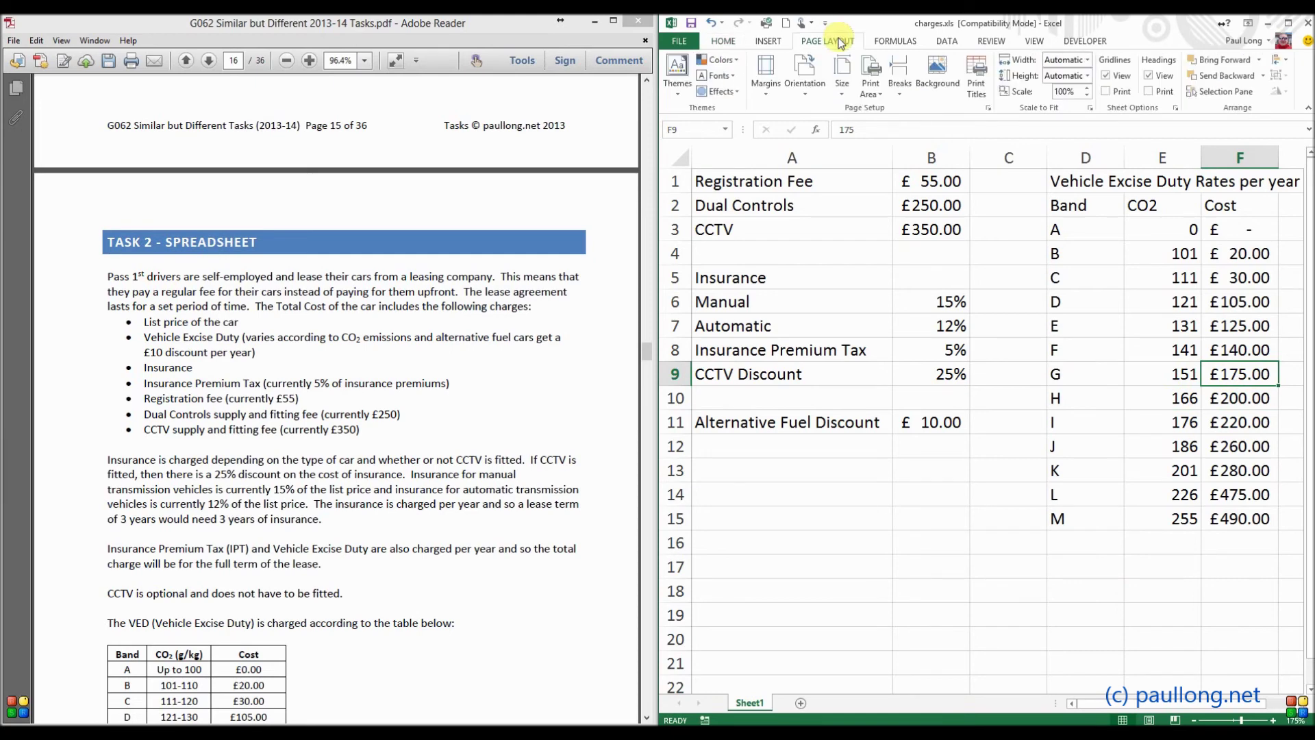
- Turn on printing of row and column headings in Page Setup for the Charges sheet
left_click(981, 87)
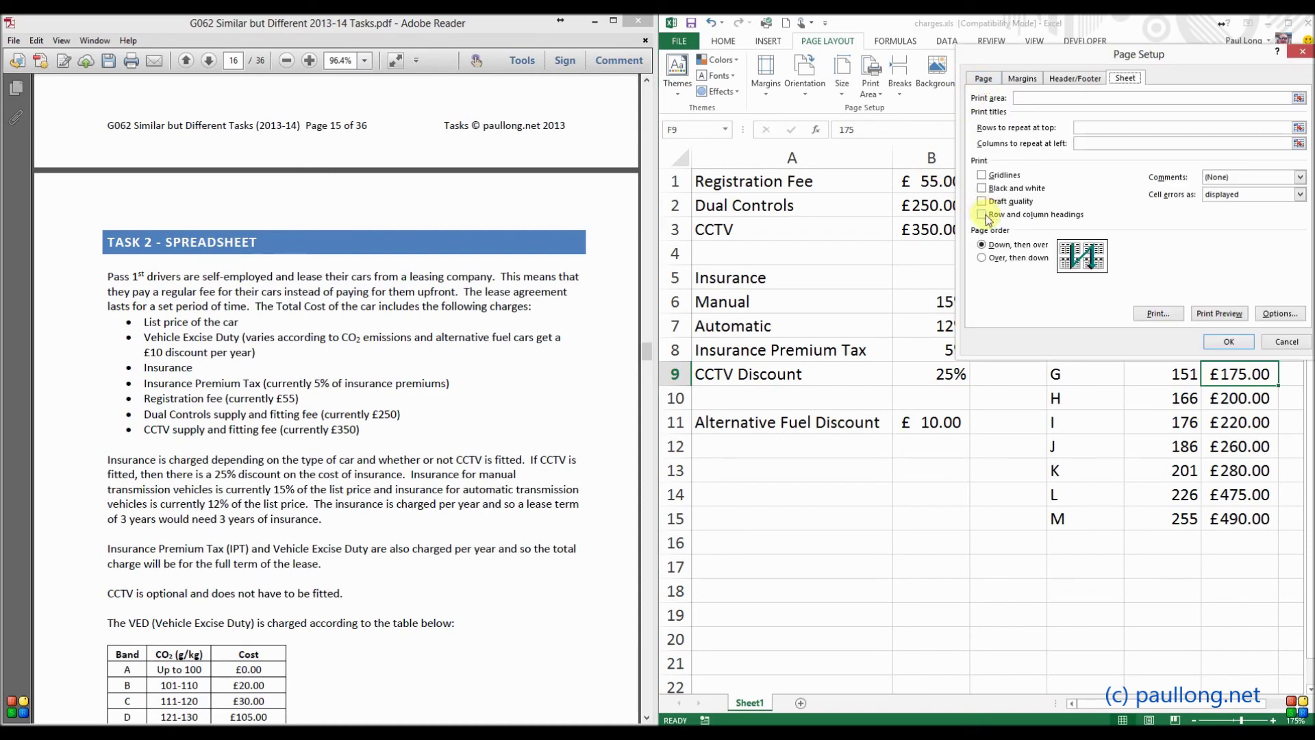
left_click(982, 214)
left_click(1230, 341)
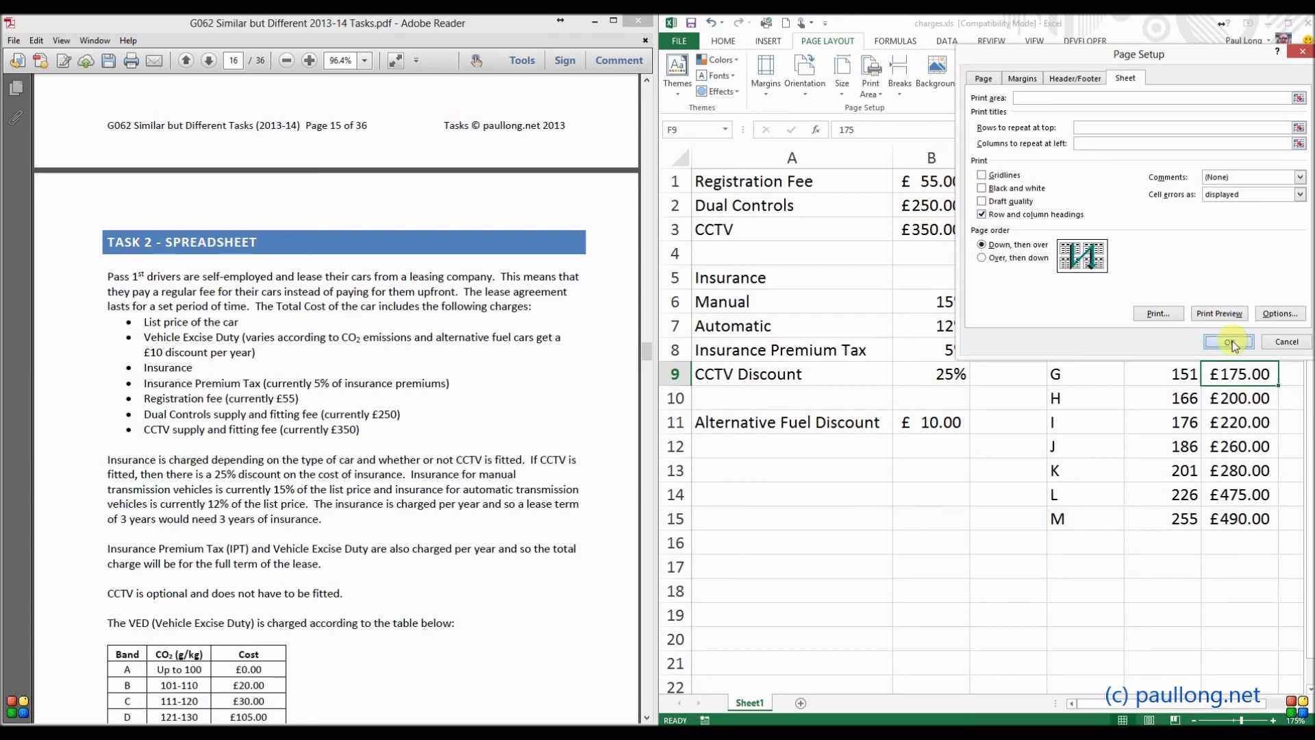
- Show the print preview of the Charges sheet from the File menu
left_click(686, 41)
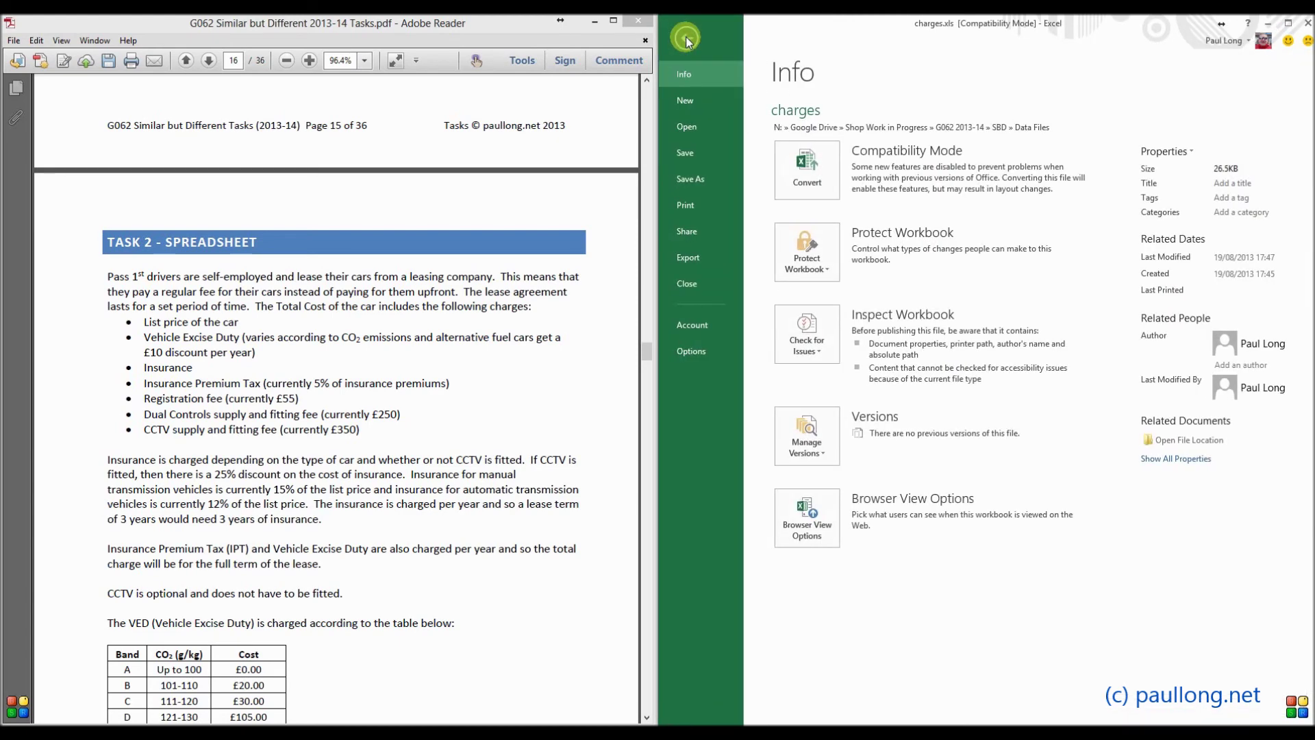
left_click(693, 210)
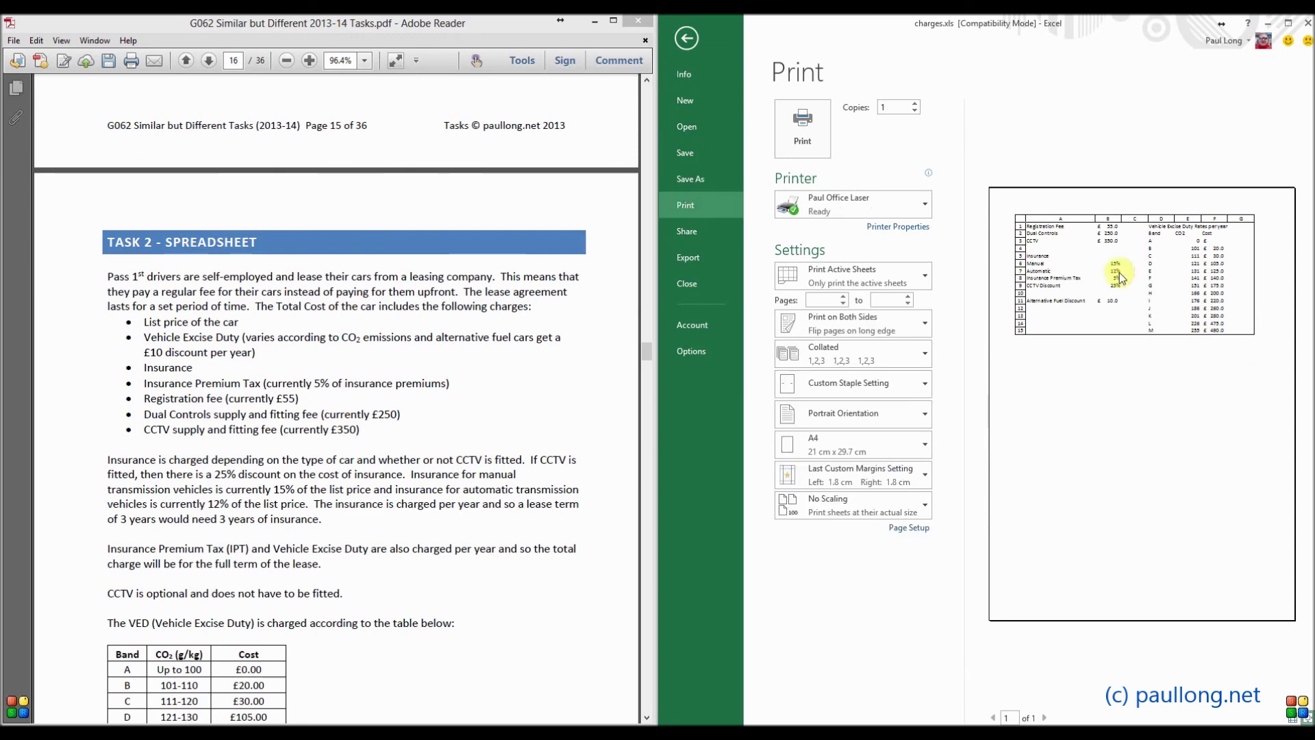